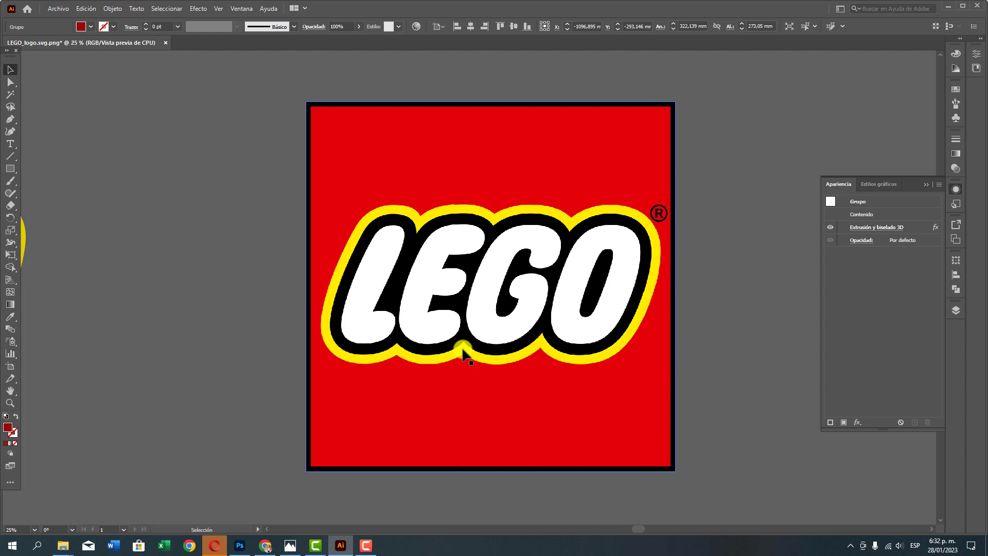
Pan across the finished 3D LEGO lettering and red 3D 31, returning to the red LEGO square.
drag(332, 276, 700, 297)
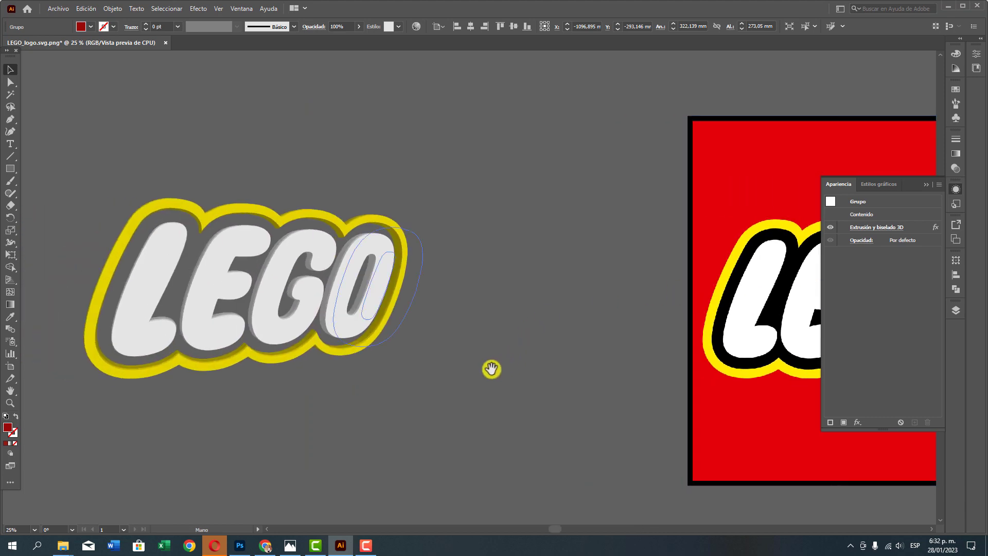
drag(415, 419, 536, 411)
drag(474, 442, 545, 130)
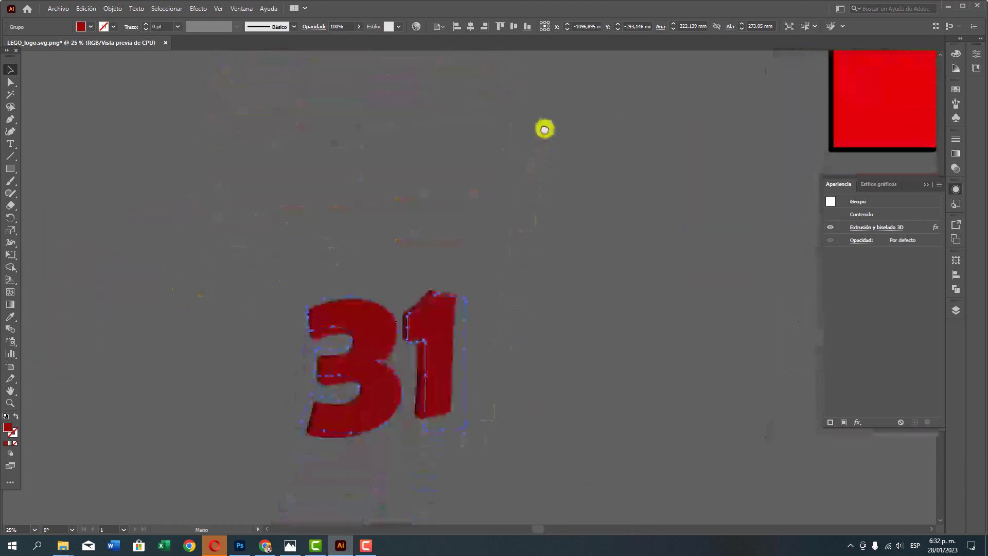
drag(624, 172, 198, 435)
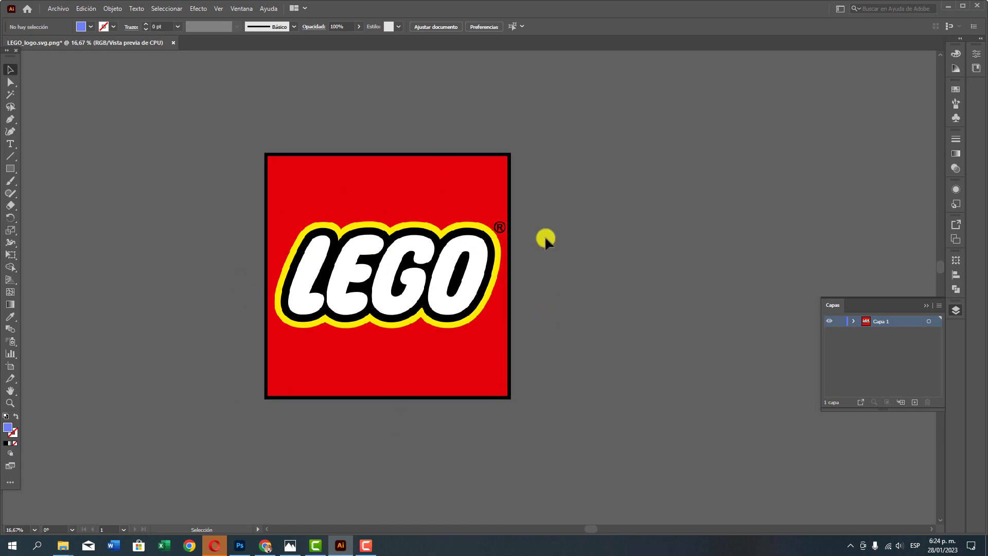
Duplicate the LEGO image to the right and move the original up and left.
drag(533, 261, 381, 274)
click(227, 278)
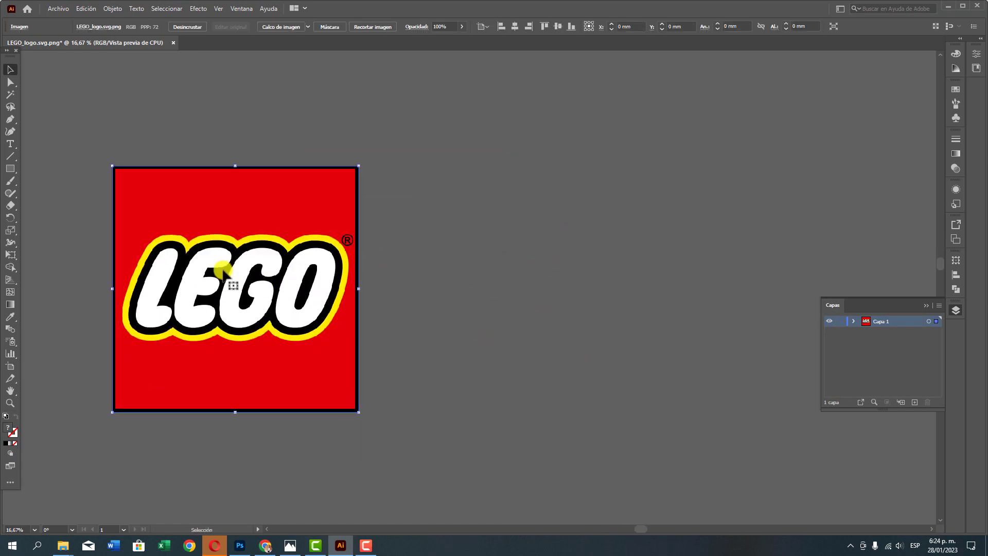
alt+drag(225, 279, 616, 287)
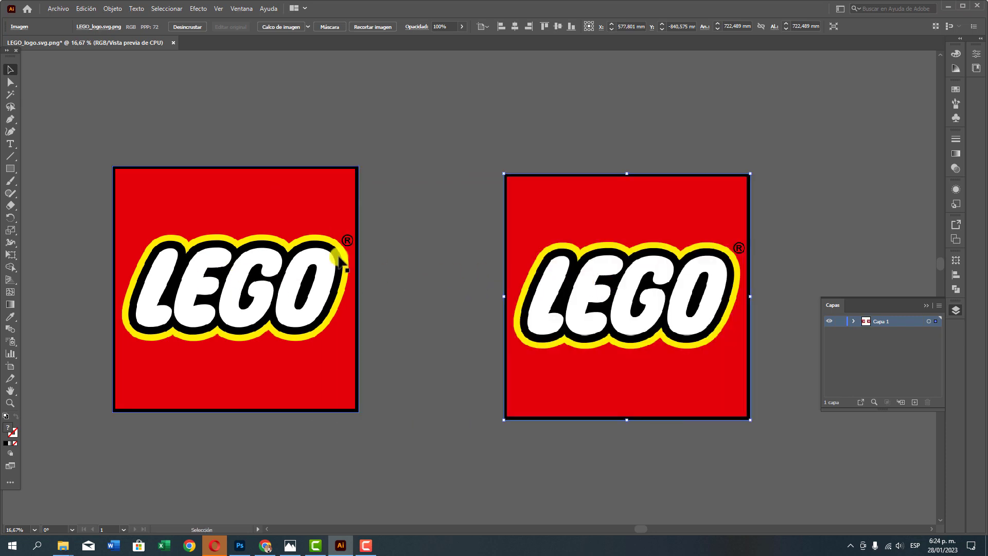
drag(400, 248, 558, 300)
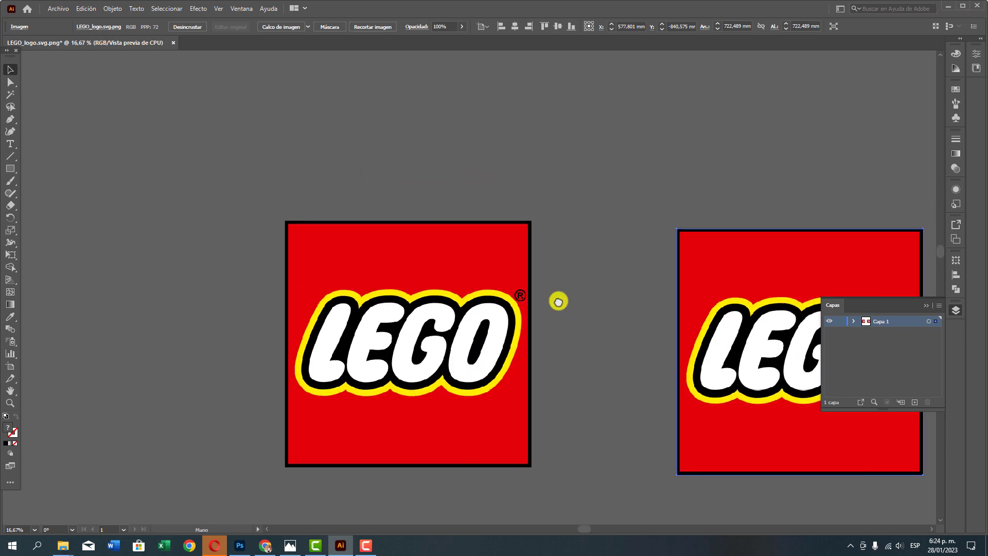
drag(412, 332, 281, 226)
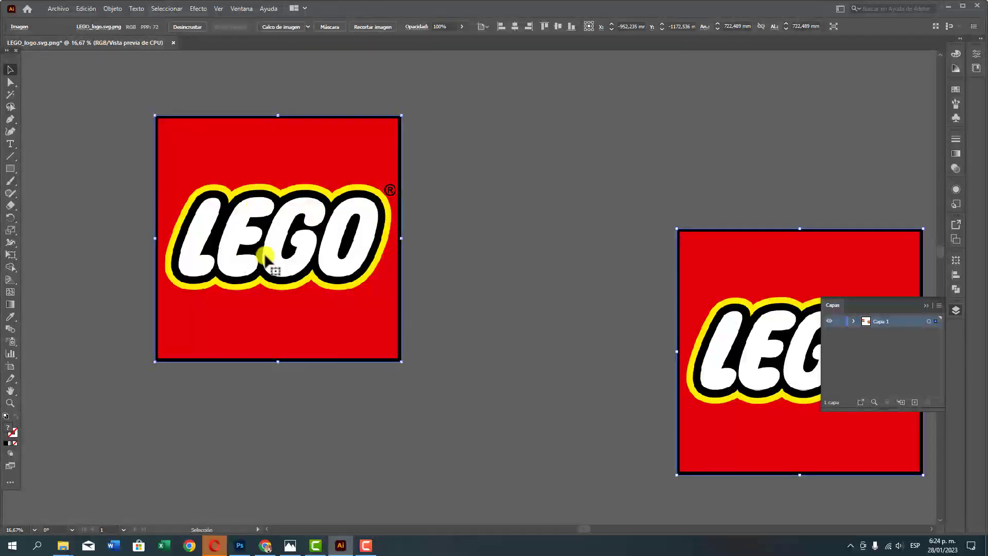
click(307, 26)
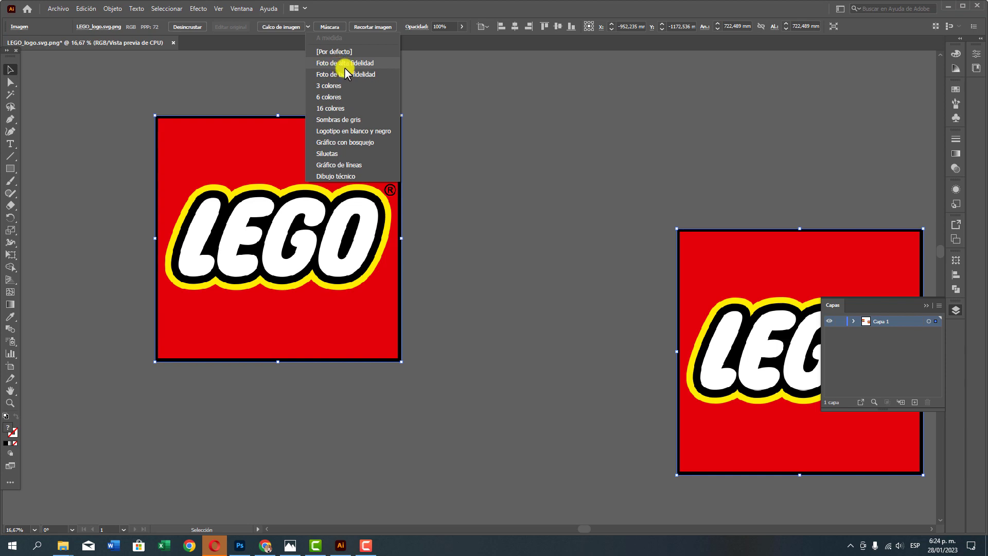
Trace the left LEGO copy with the 6 colores preset and expand it into vector paths.
click(331, 98)
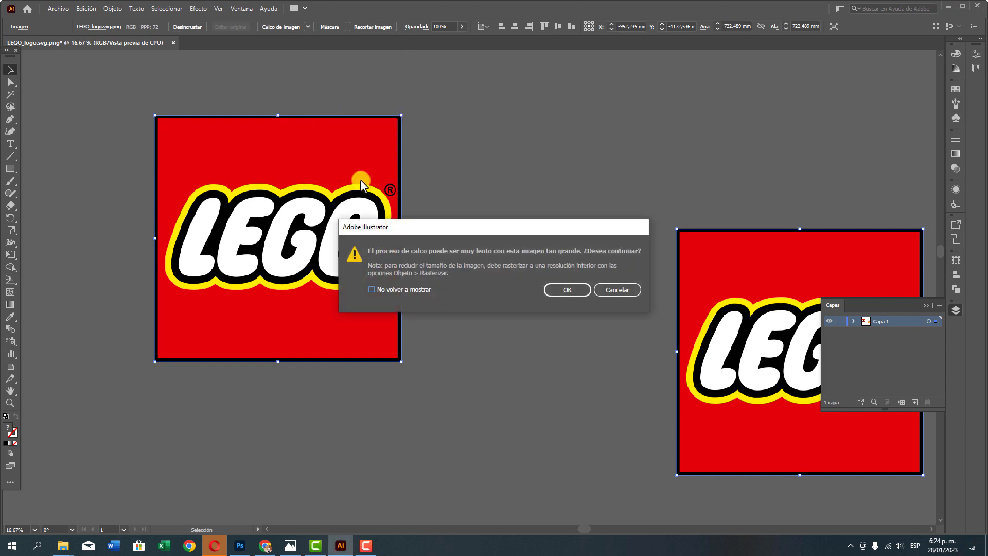
click(571, 290)
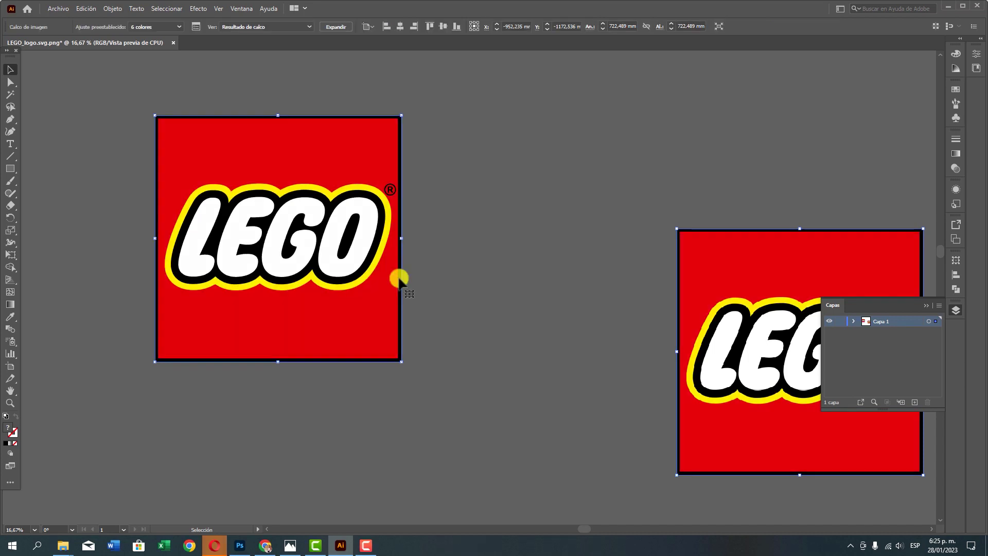
click(338, 26)
click(513, 221)
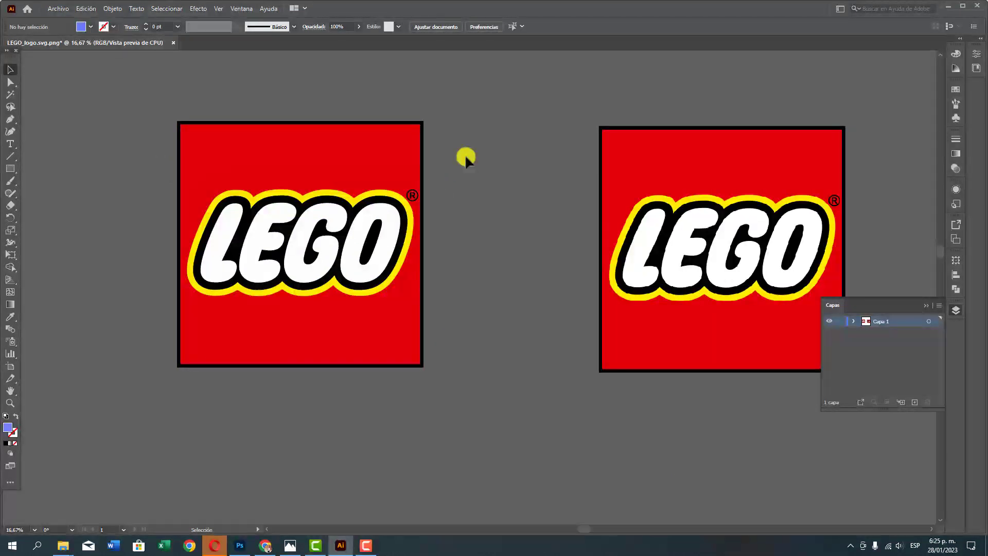
Delete the red background and the black square frame from the traced logo.
key(a)
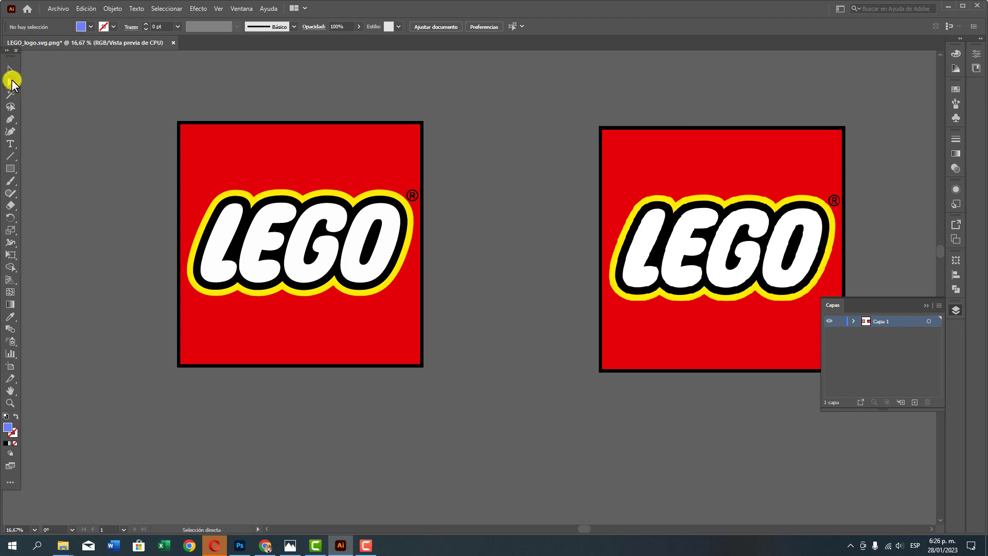
click(237, 157)
key(Delete)
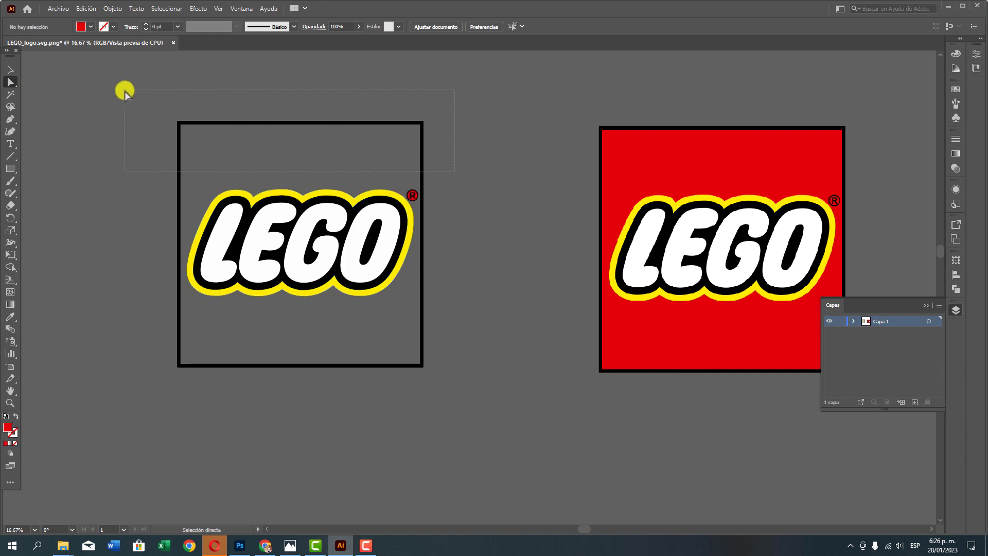
drag(455, 171, 124, 91)
key(Delete)
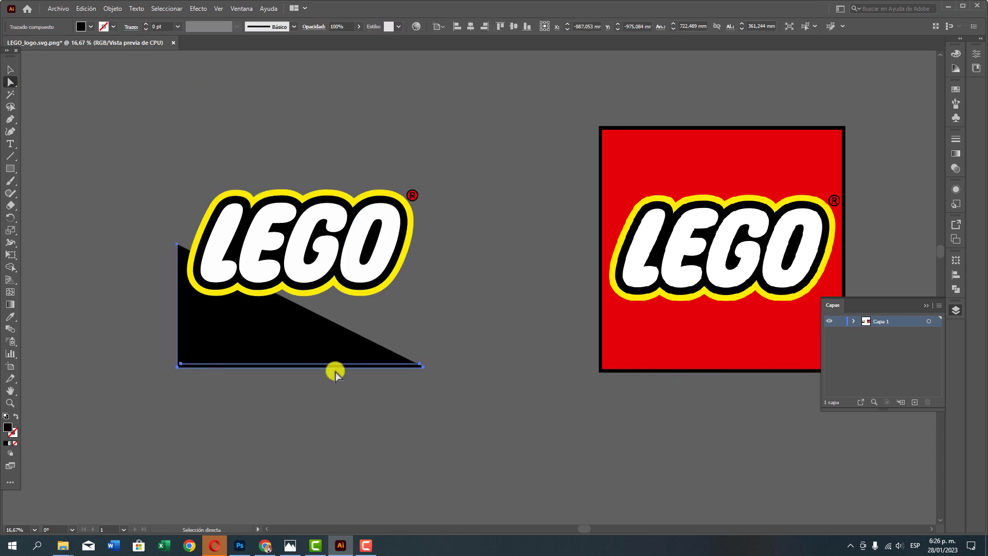
key(Delete)
Delete the ® mark, black letter outline and O counter, then select the lettering group.
drag(407, 183, 436, 200)
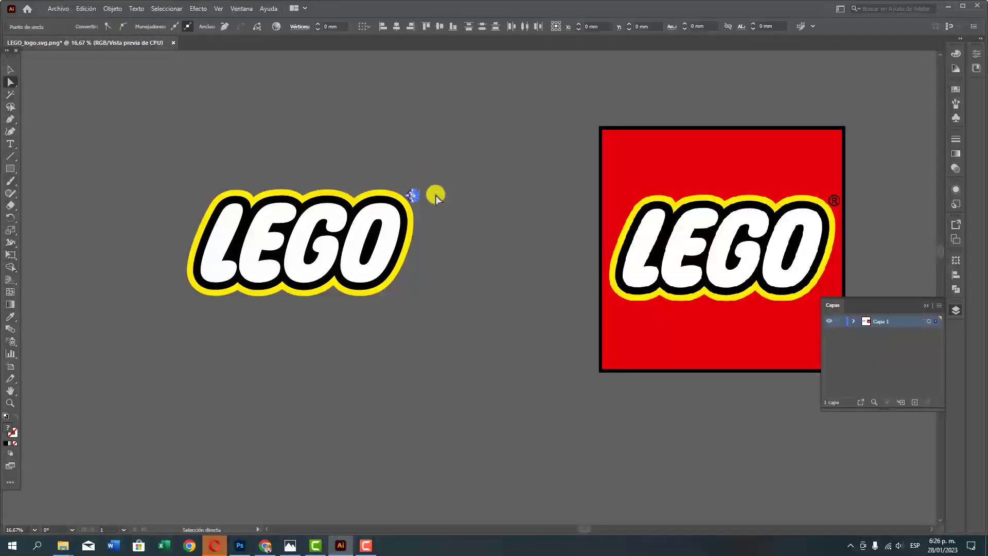
key(Delete)
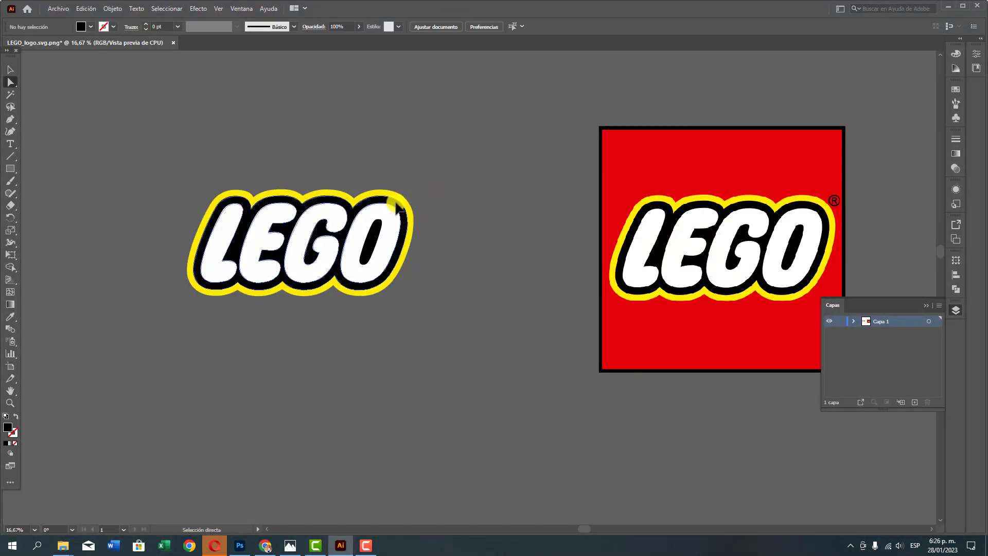
click(396, 204)
key(Delete)
click(378, 229)
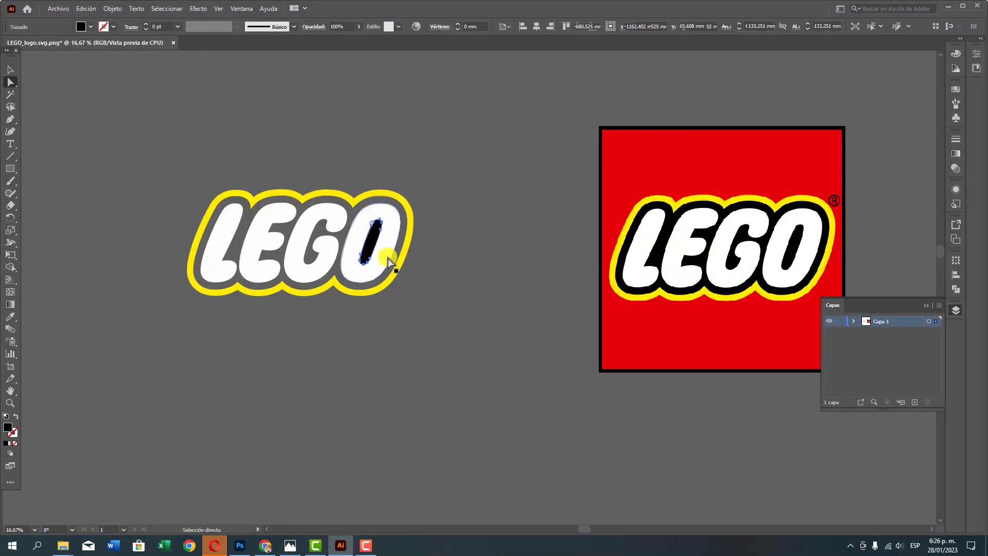
key(Delete)
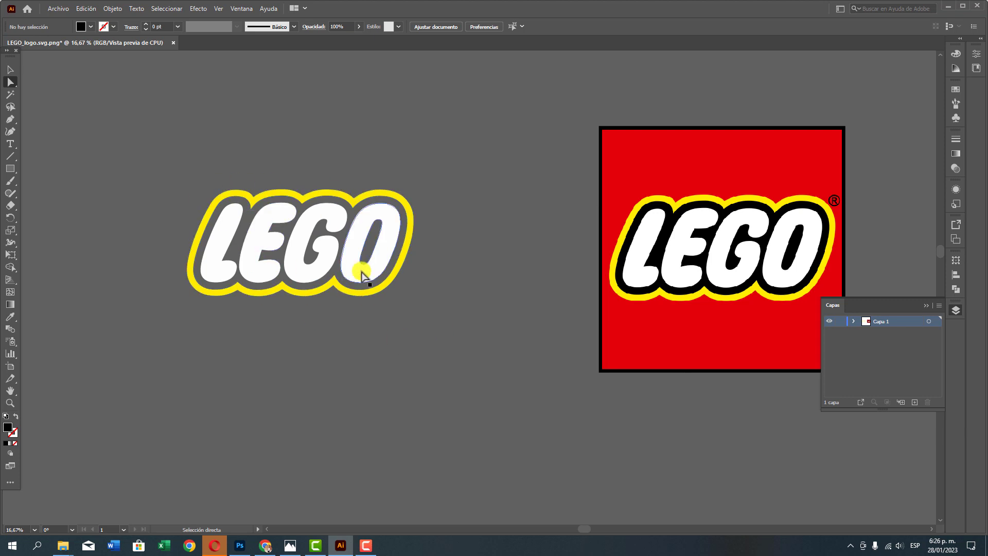
key(v)
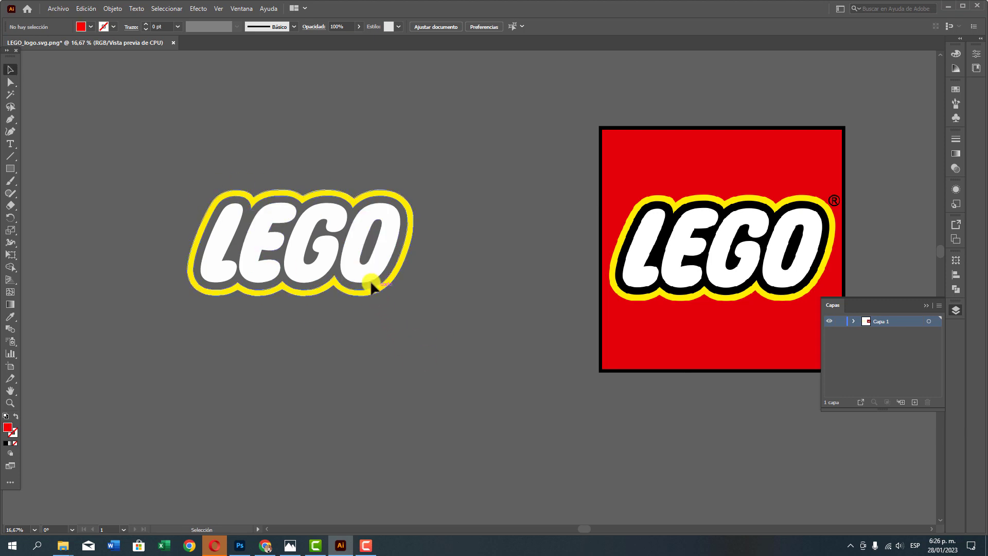
click(376, 271)
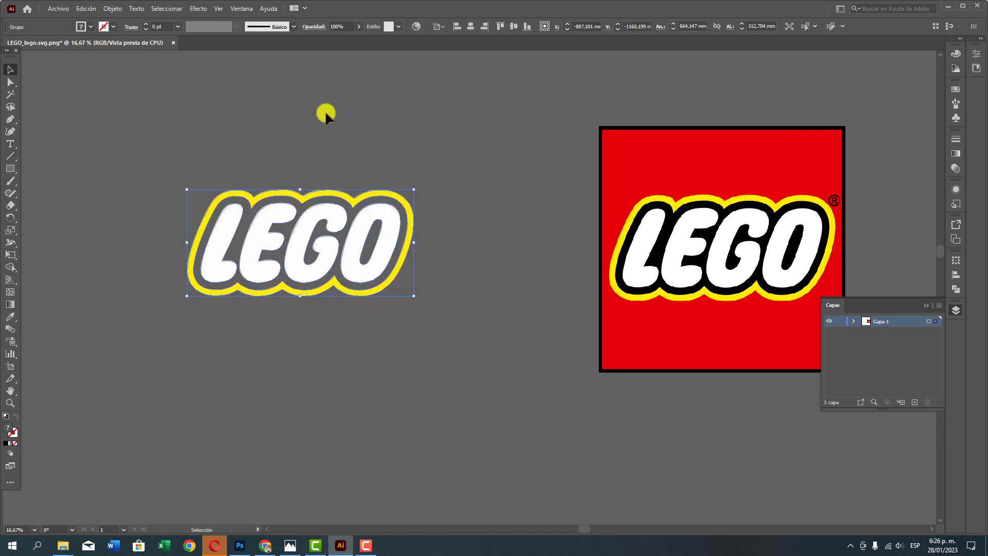
Apply 3D Extrude & Bevel to the lettering with the first rotation angle at -17°.
click(197, 8)
mouse_move(232, 67)
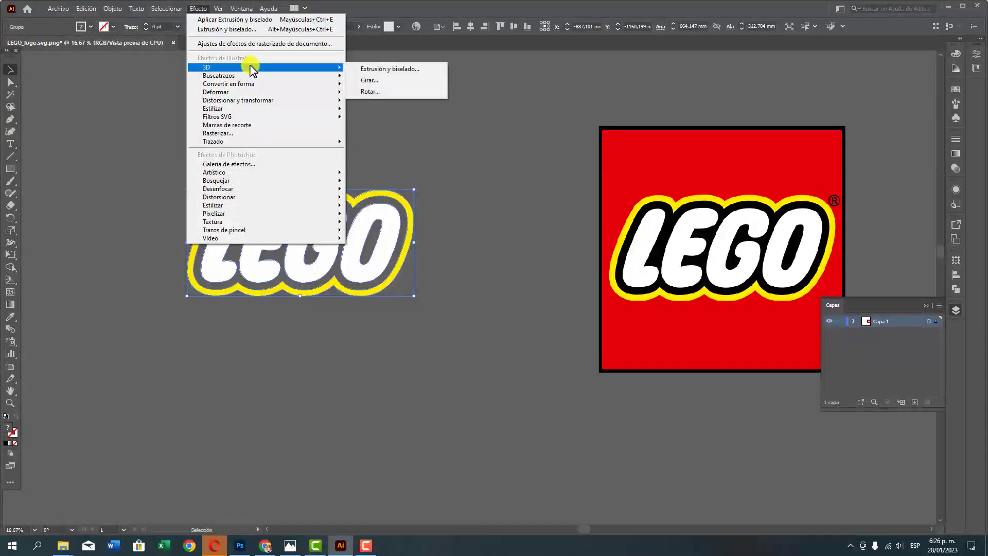
click(389, 69)
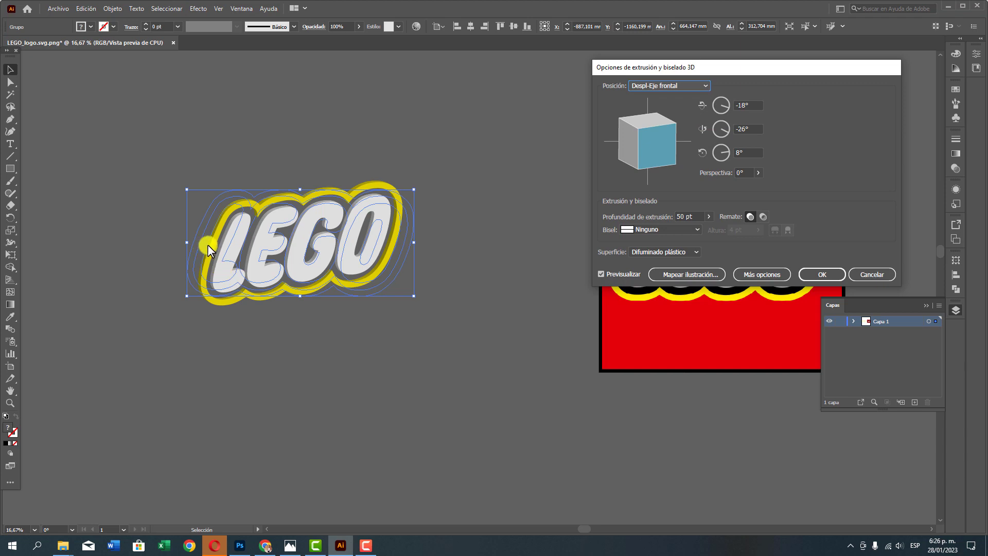
click(757, 106)
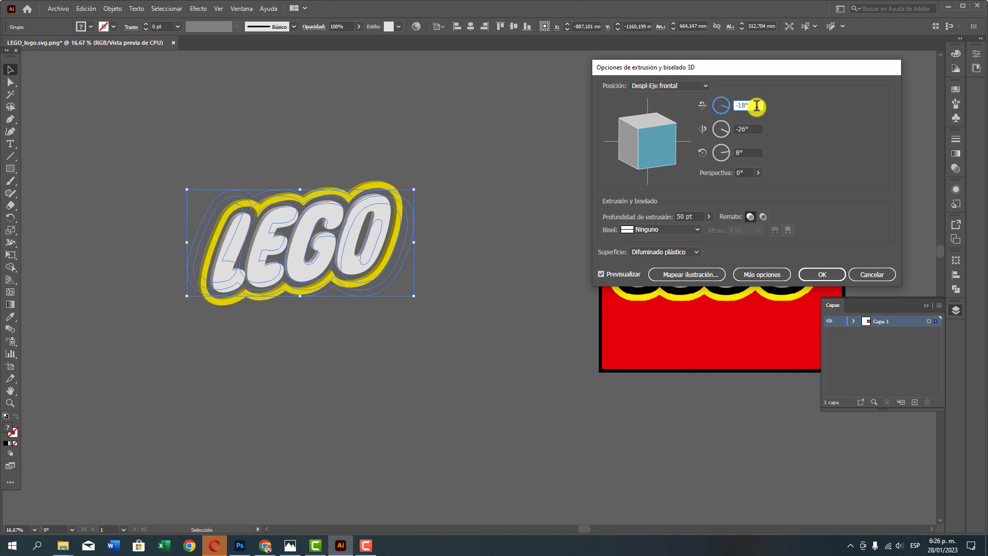
click(757, 106)
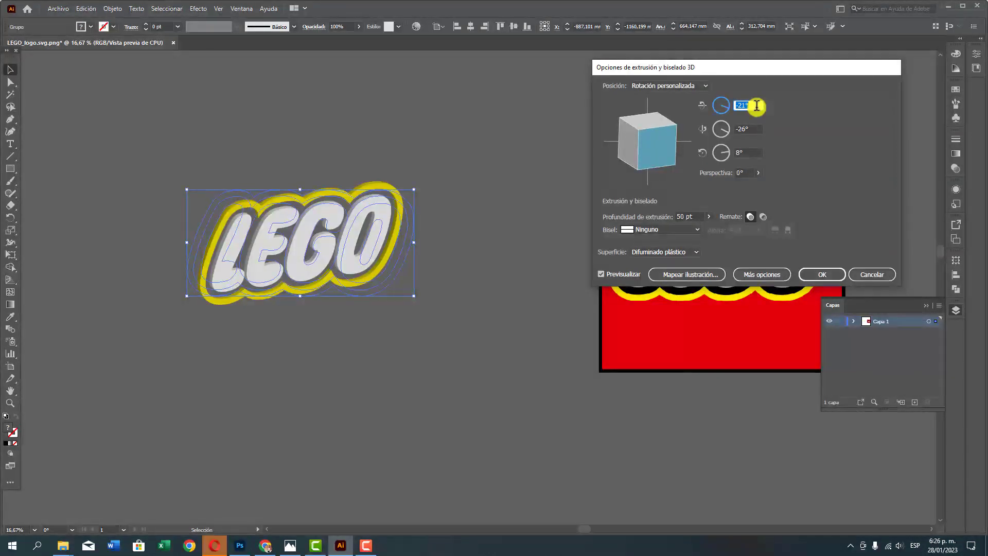
key(Up)
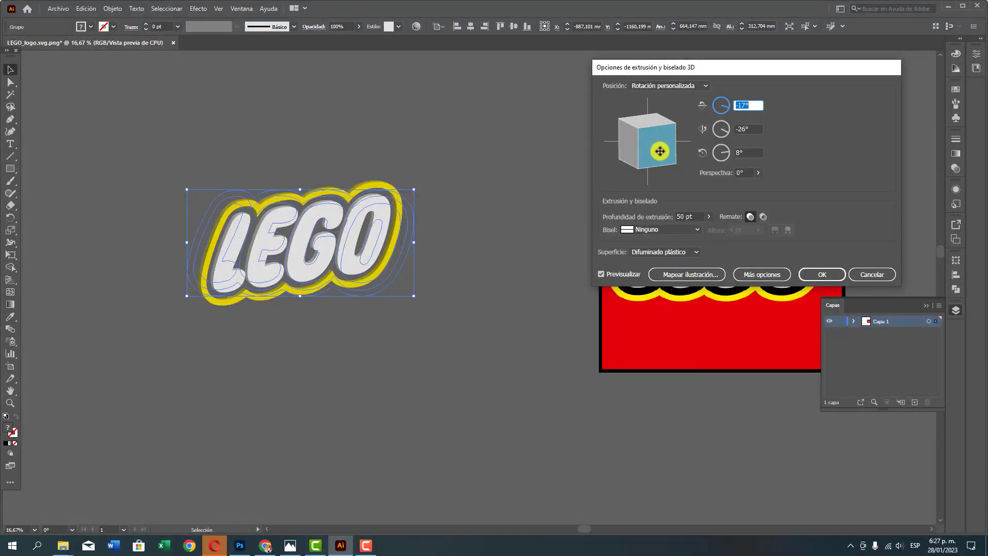
Set the extrusion rotation angles to -8°, -20° and 3°.
drag(660, 150, 656, 139)
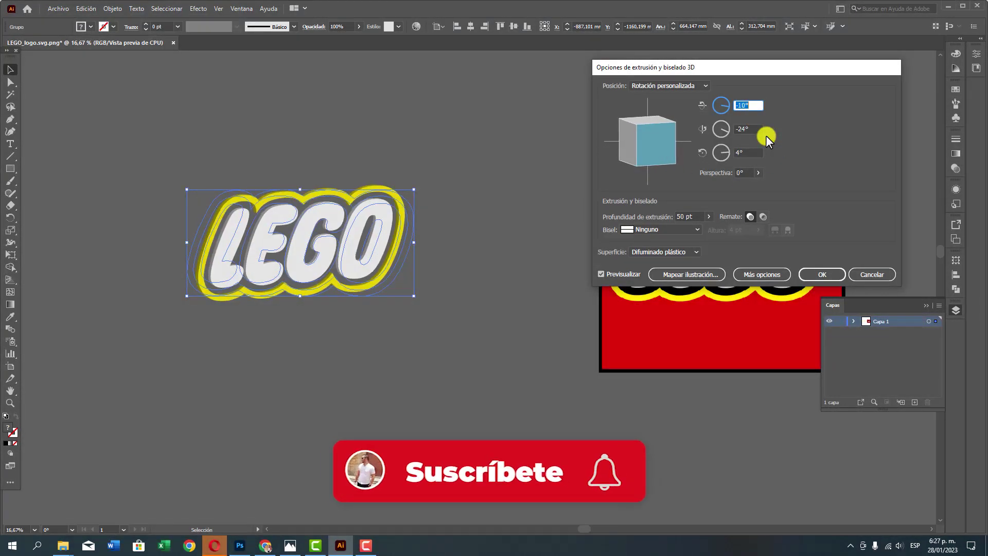
text(-8)
click(755, 130)
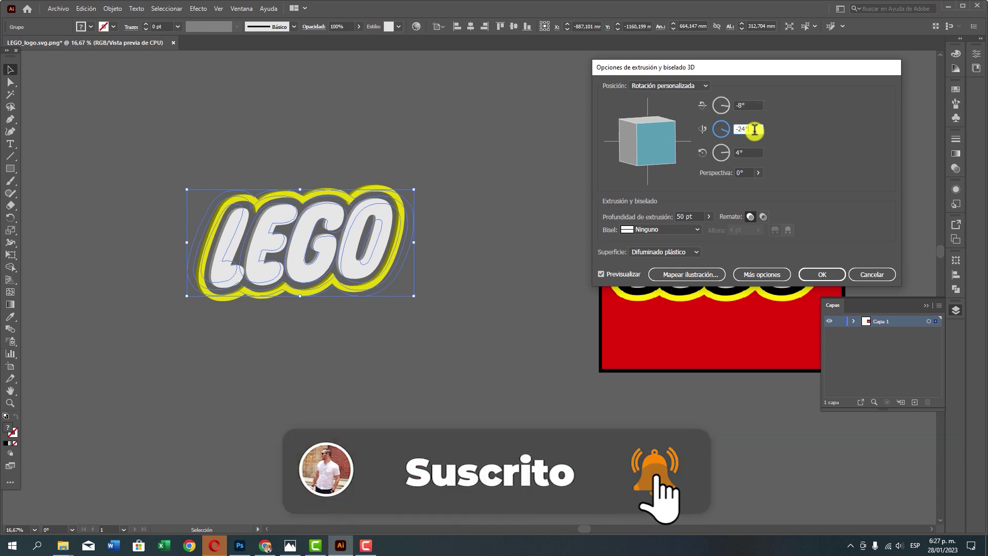
key(Up)
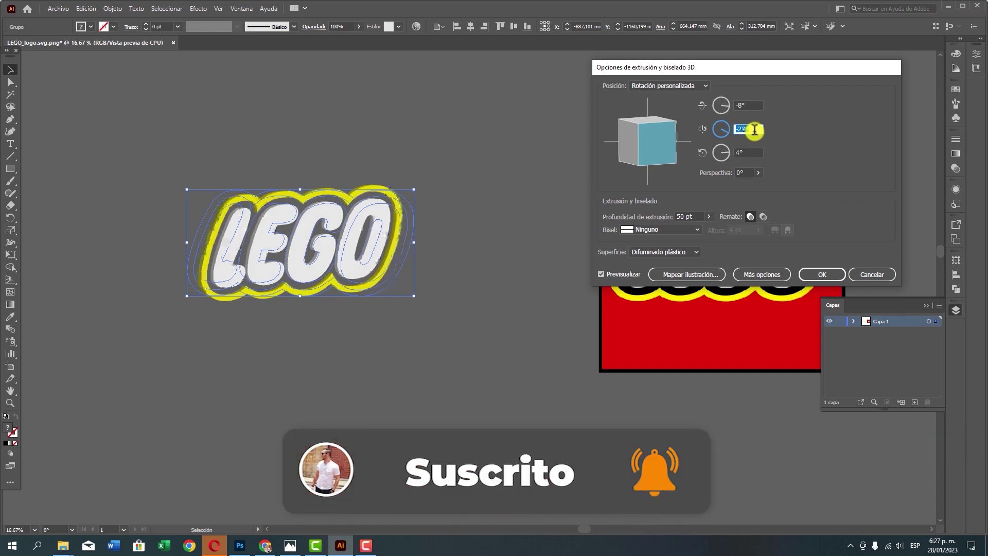
key(Up)
key(Up)
key(Up)
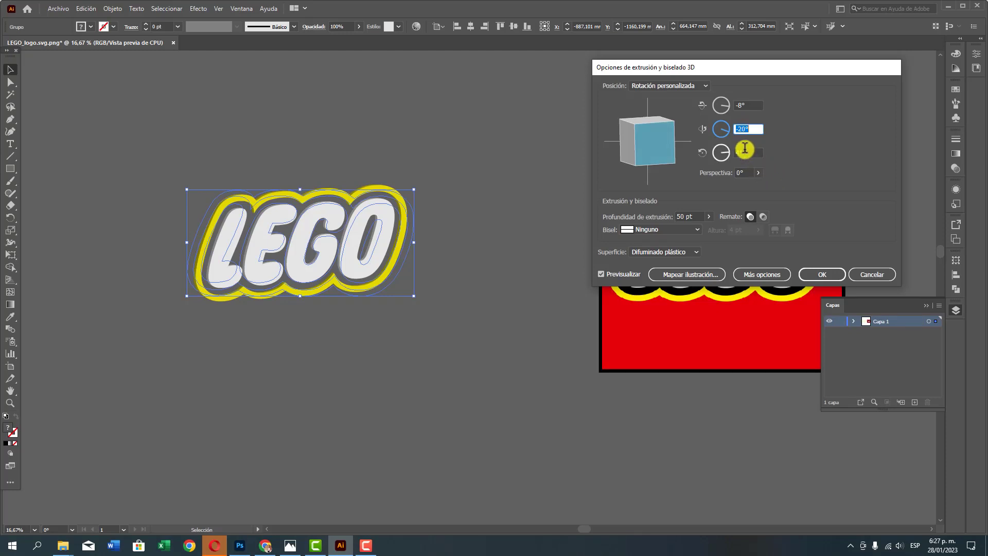
click(745, 150)
key(Up)
key(Up)
key(Up)
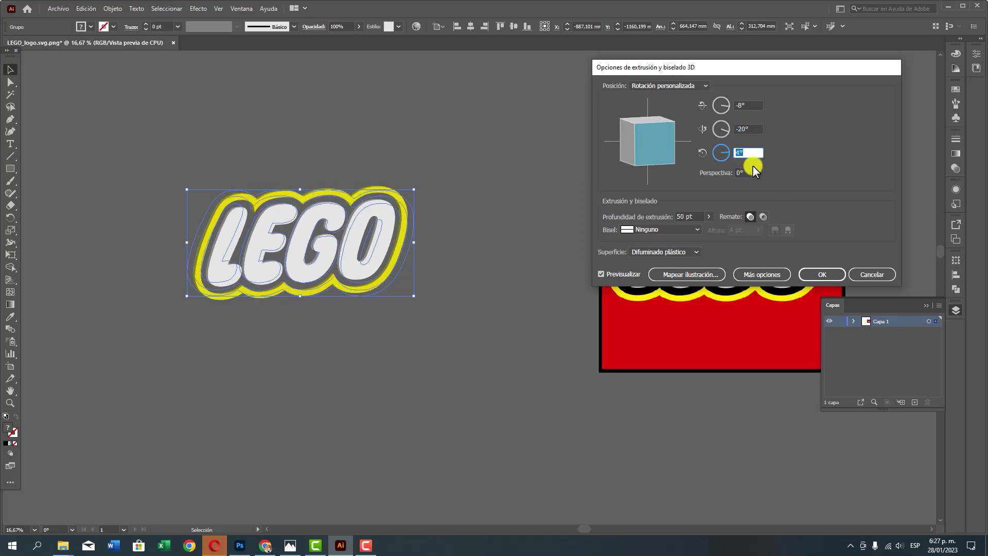
key(Down)
Set perspective 16°, extrude depth 40 pt and Clásico bevel, then apply the effect.
click(758, 172)
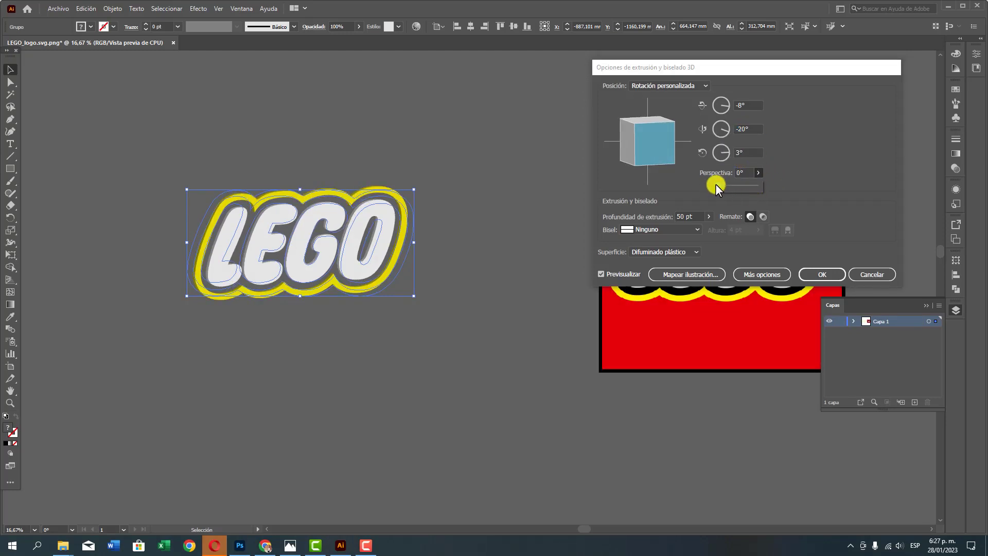
drag(724, 186, 723, 186)
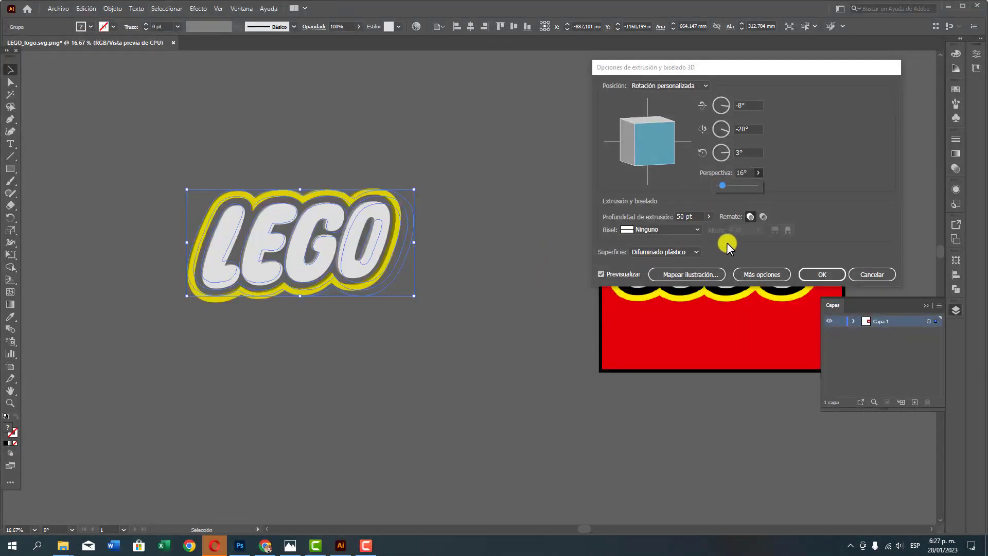
click(700, 216)
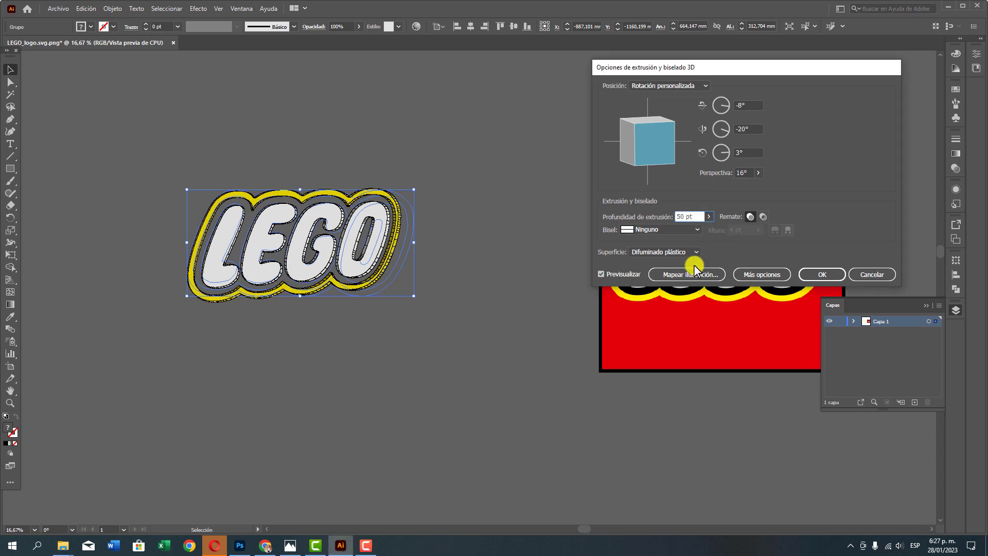
key(Down)
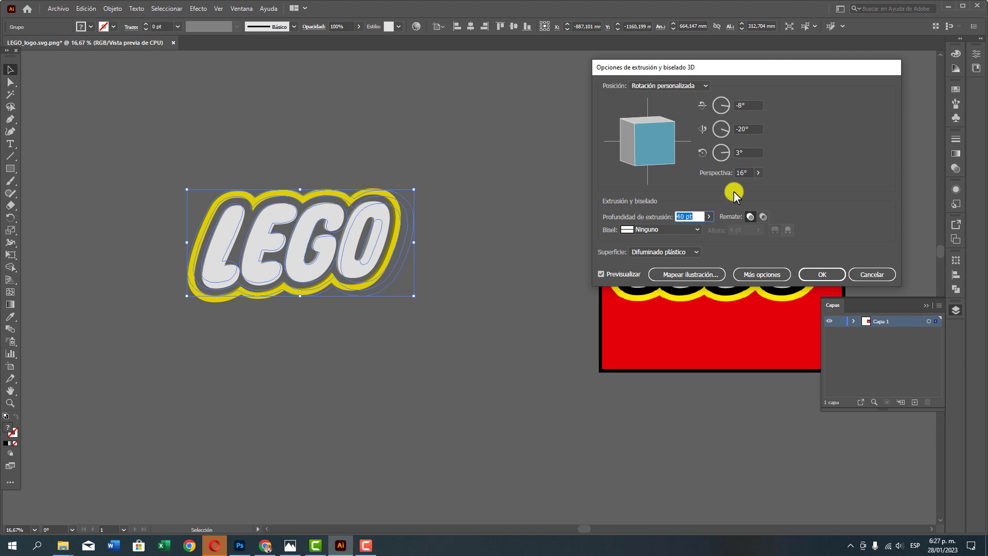
click(698, 230)
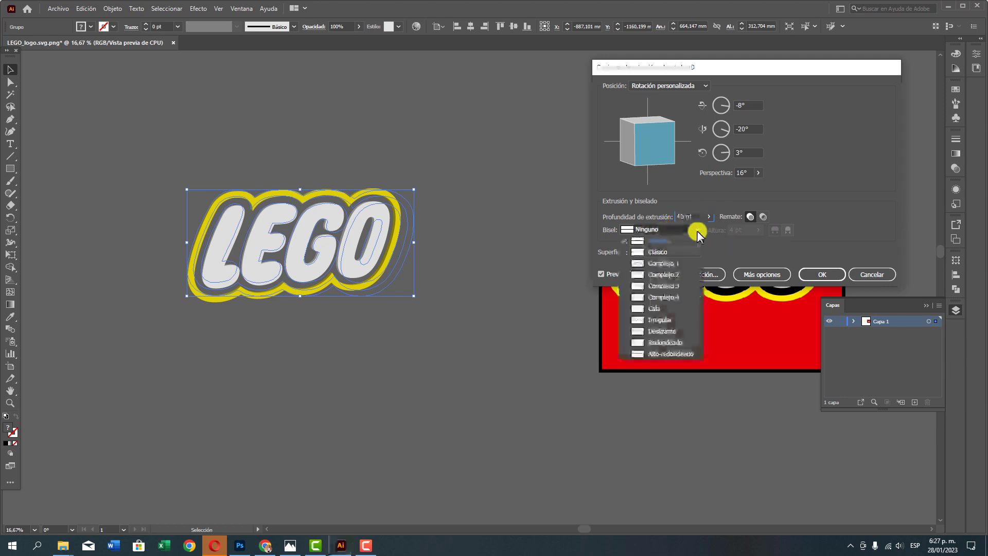
click(663, 253)
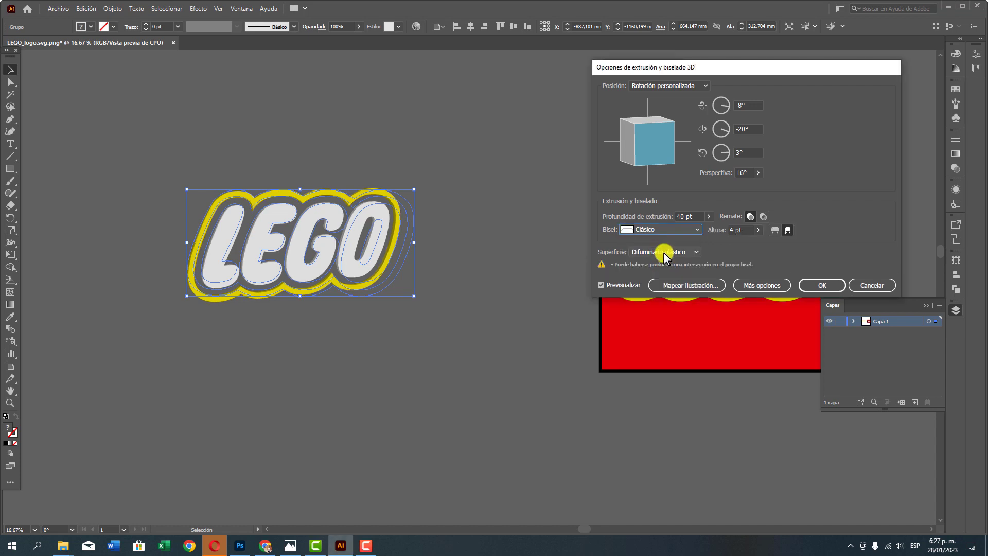
click(823, 285)
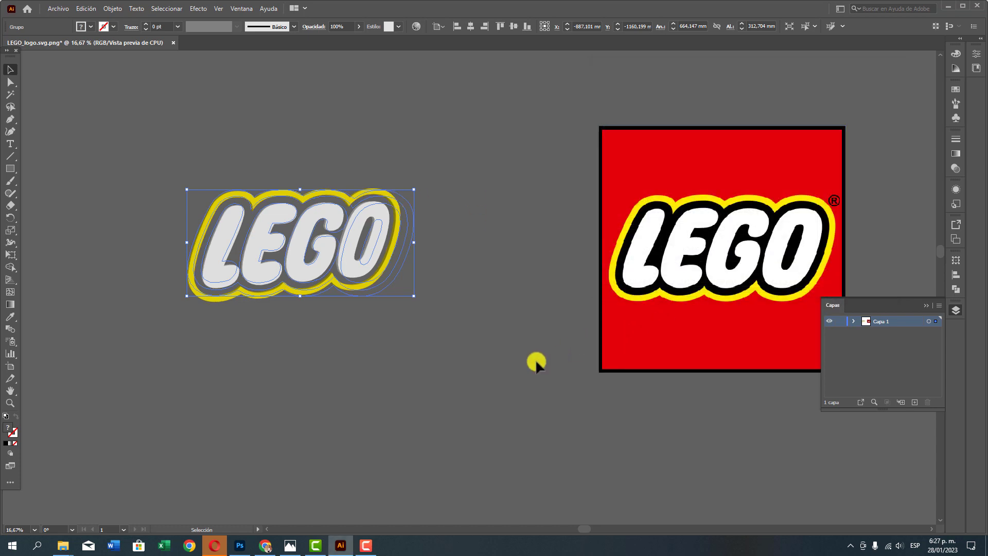
click(535, 359)
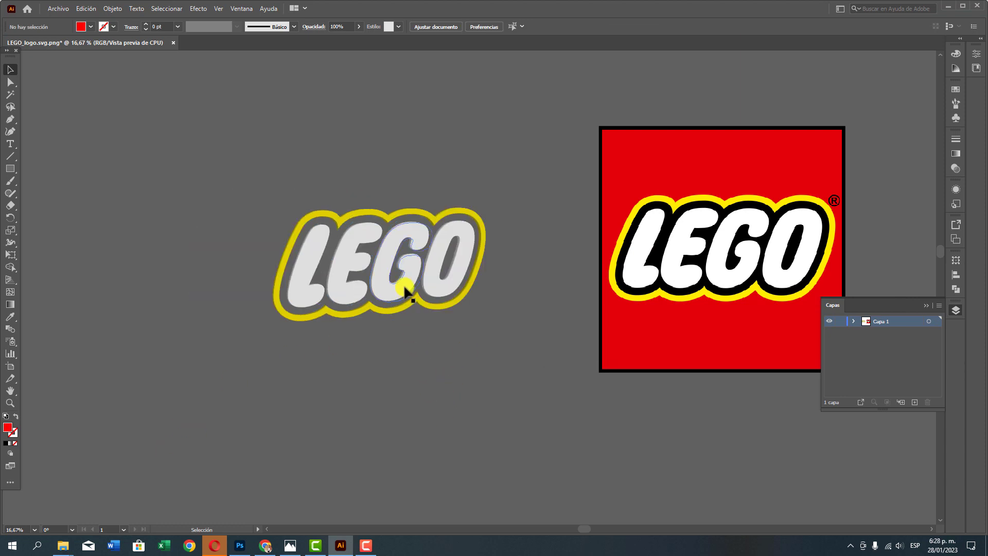
Select the 3D lettering and reopen its Extrude & Bevel settings from the Appearance panel.
click(404, 283)
click(470, 395)
click(404, 298)
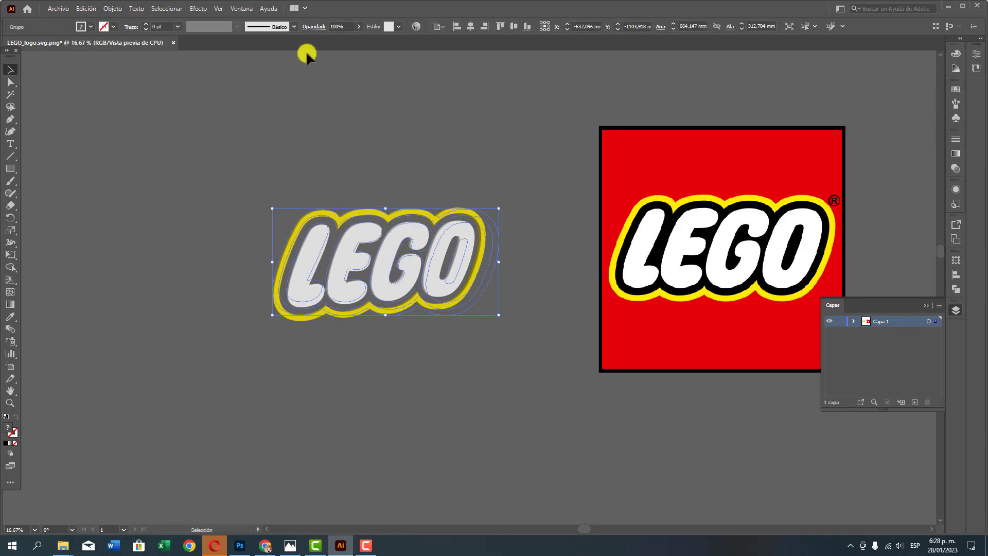
click(242, 9)
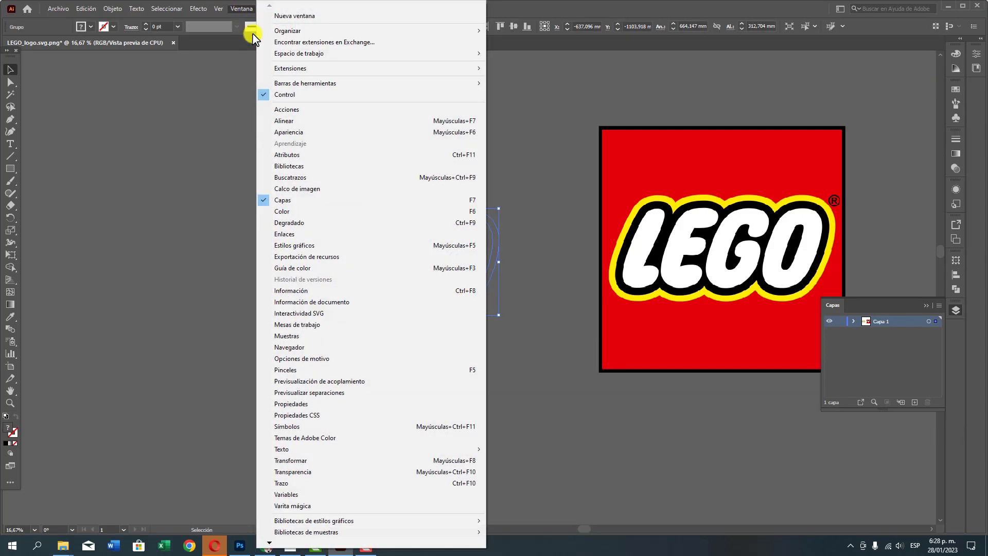
click(310, 135)
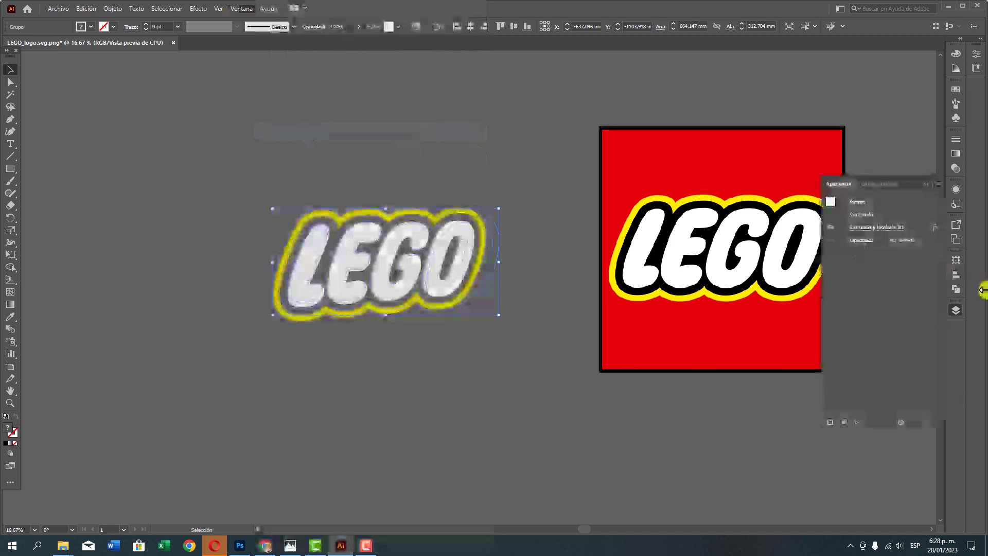
click(870, 228)
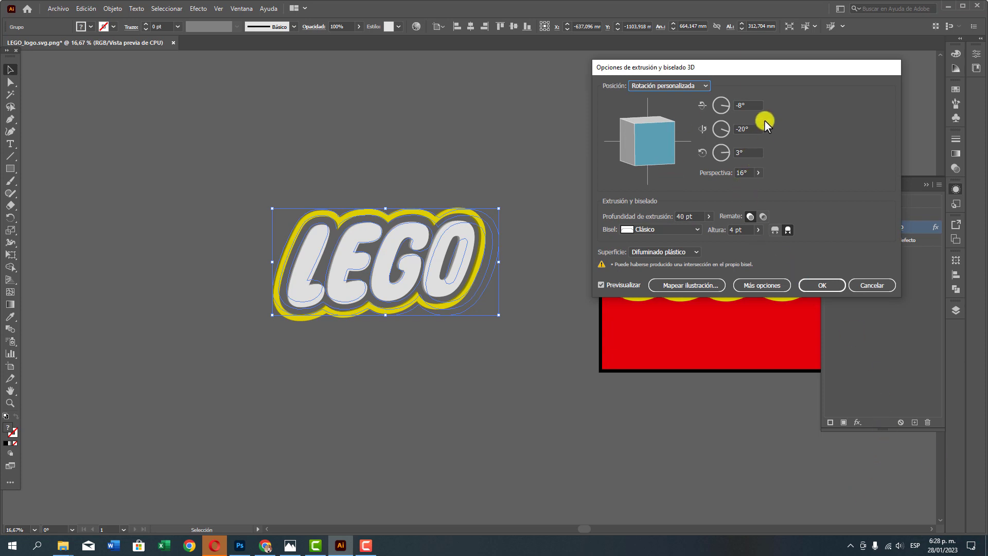
Change the extrusion to 69 pt depth, -23° and 1° angles, 38° perspective, and apply.
click(701, 216)
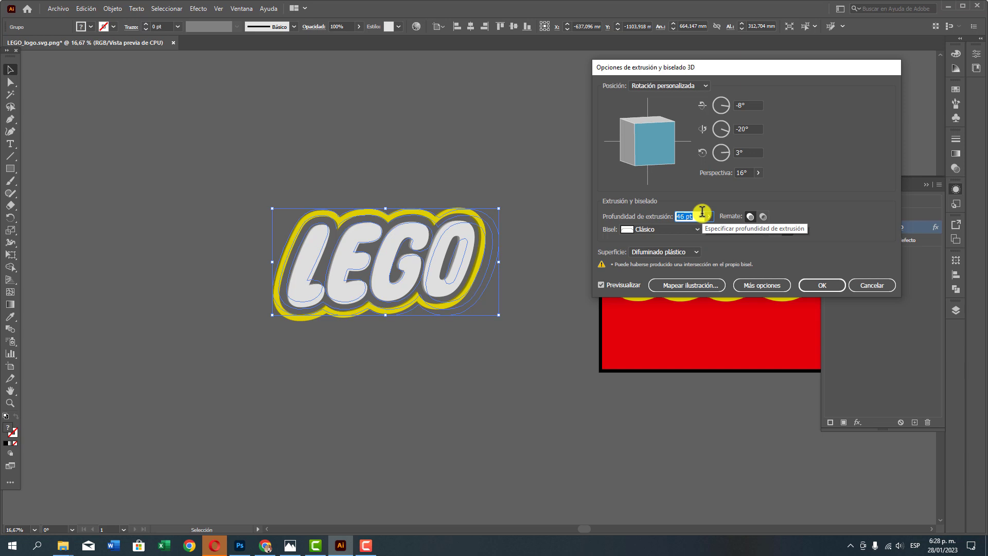
key(Up)
key(Up)
key(Up)
key(Up)
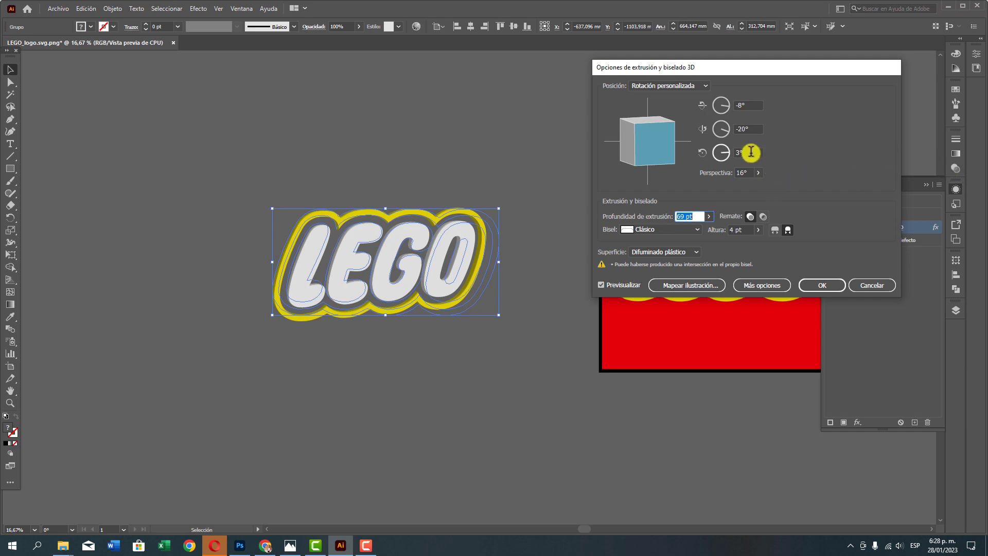
click(751, 151)
key(Down)
key(Down)
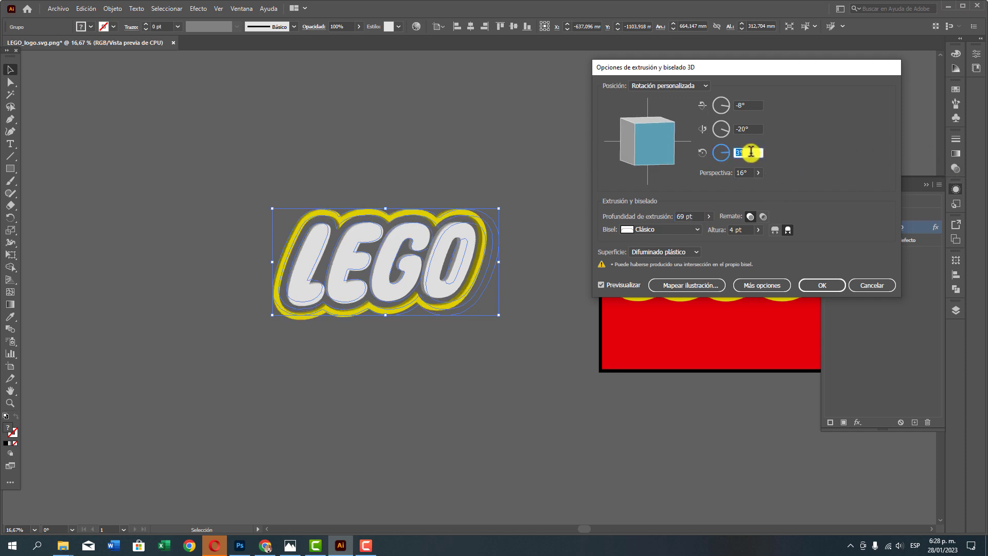
key(shift+Tab)
key(Down)
key(Down)
key(Down)
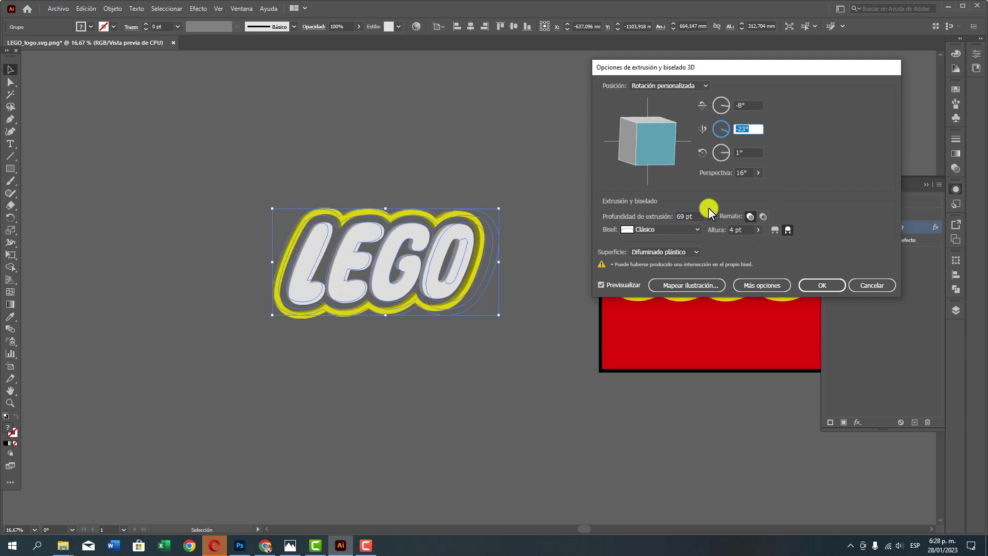
click(759, 172)
click(731, 187)
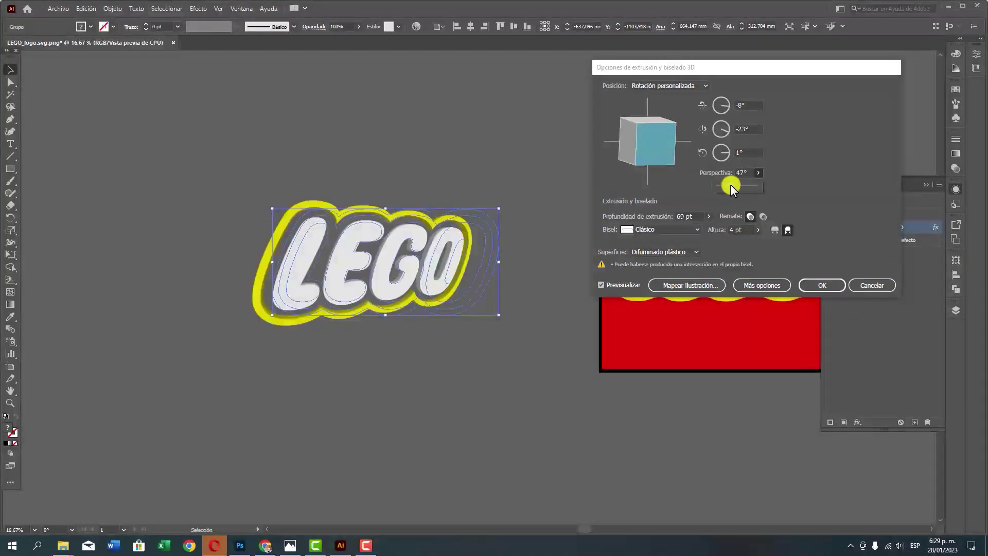
drag(730, 185, 728, 185)
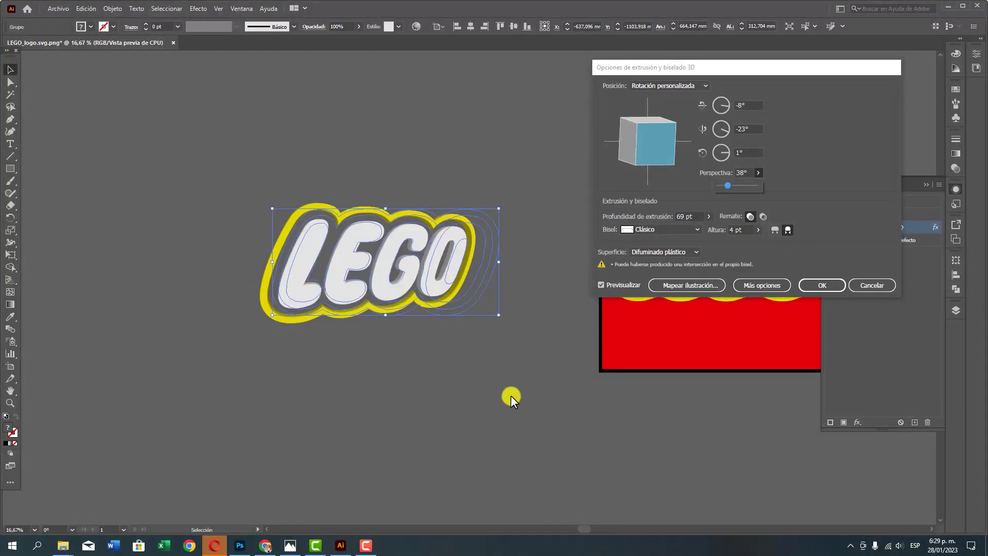
click(815, 284)
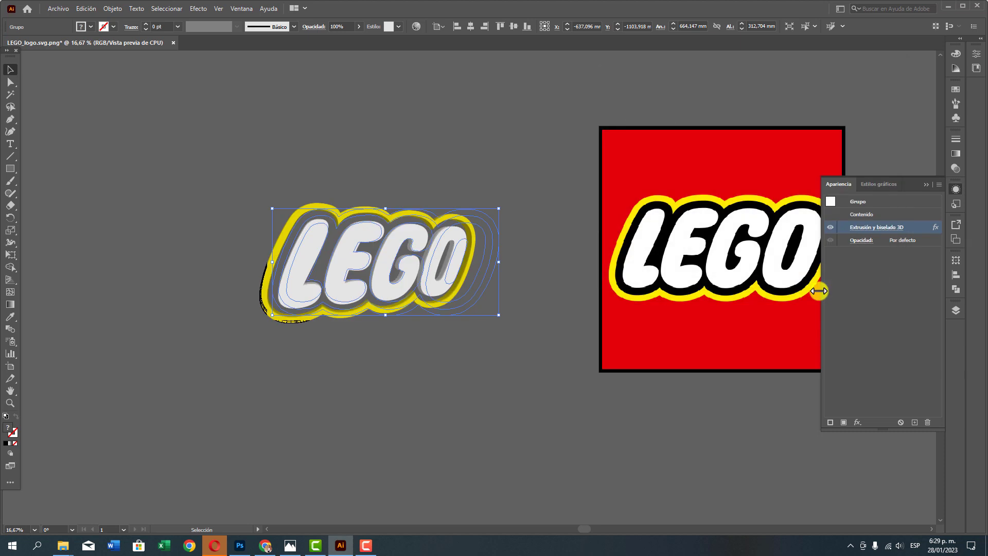
Deselect, pan the canvas, and drag the red LEGO reference image toward the 3D lettering.
click(422, 378)
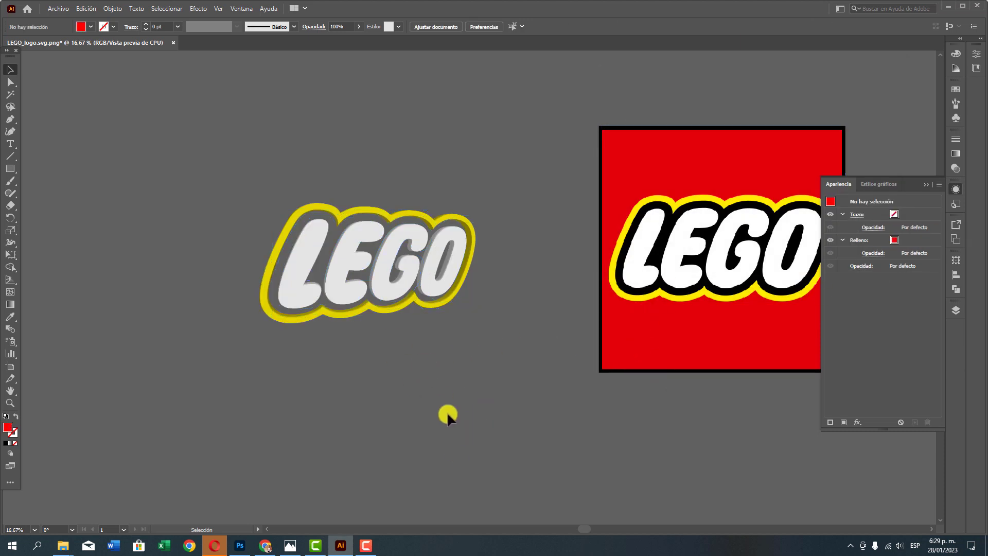
click(384, 282)
click(515, 454)
scroll(456, 361, down, 2)
scroll(413, 320, right, 3)
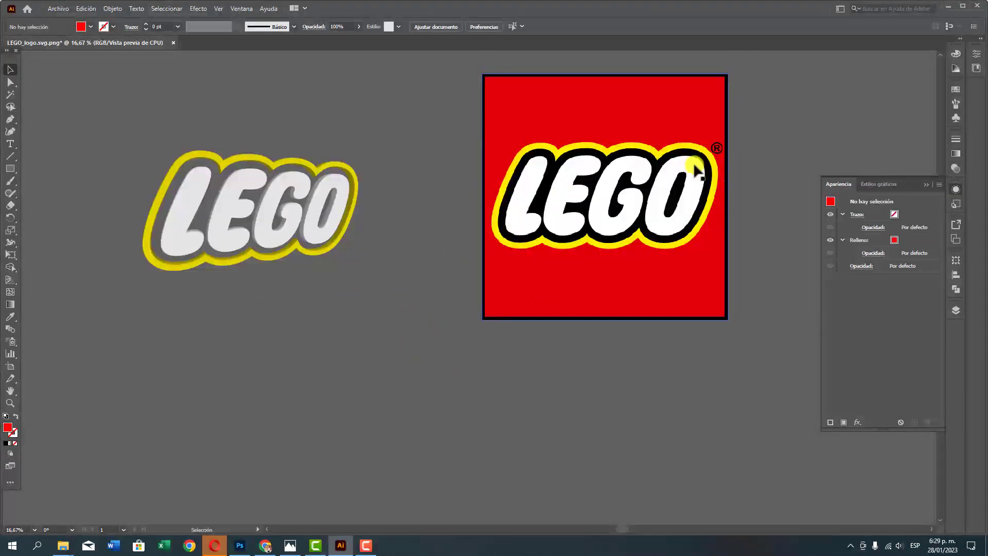
drag(622, 222, 548, 248)
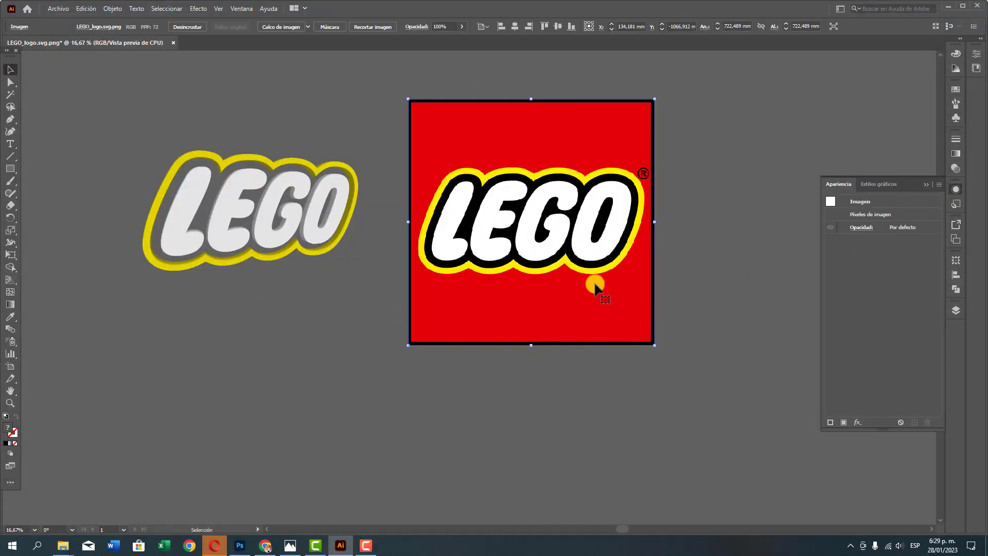
scroll(427, 368, left, 3)
scroll(427, 369, down, 1)
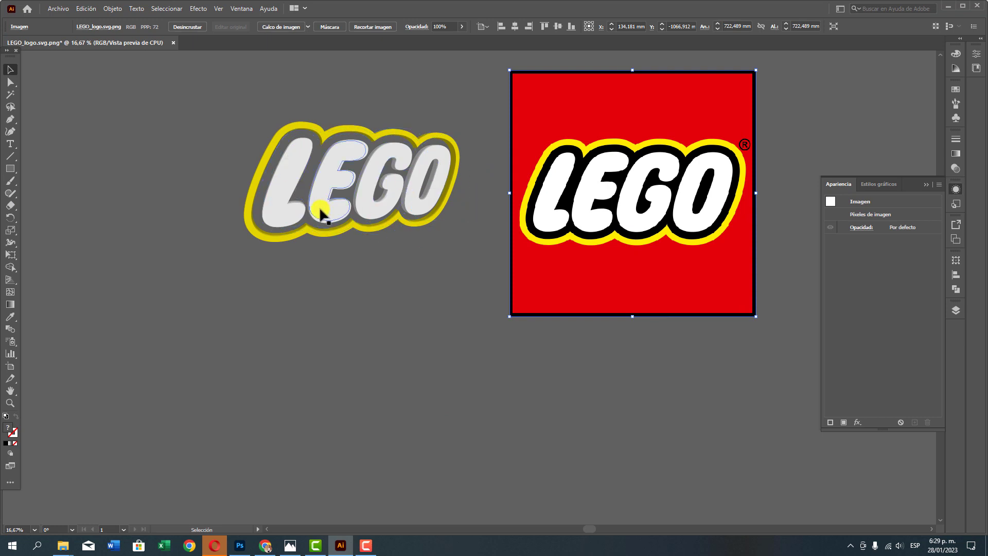
Create a 31 text object below the LEGO lettering and enlarge it to about 334 pt.
click(12, 143)
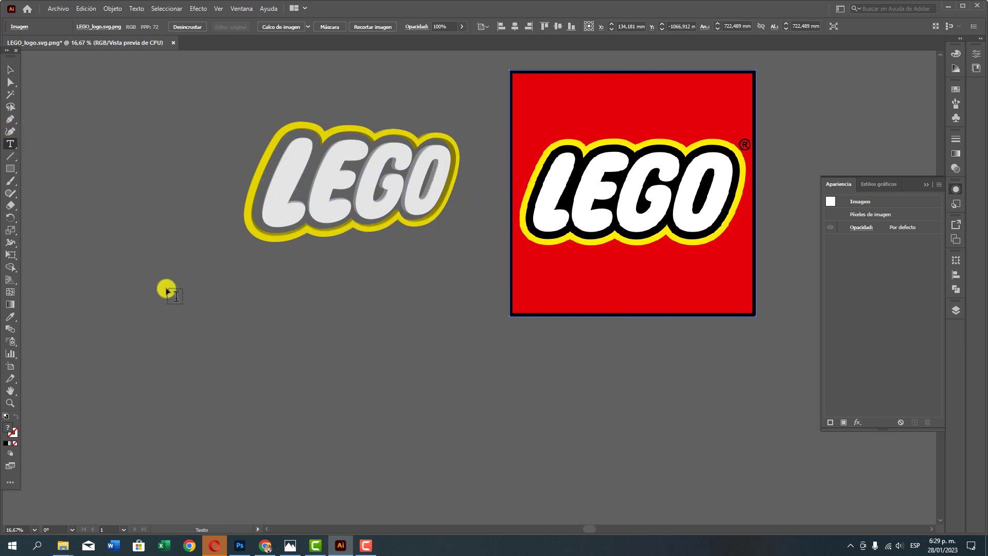
drag(265, 304, 423, 474)
key(BackSpace)
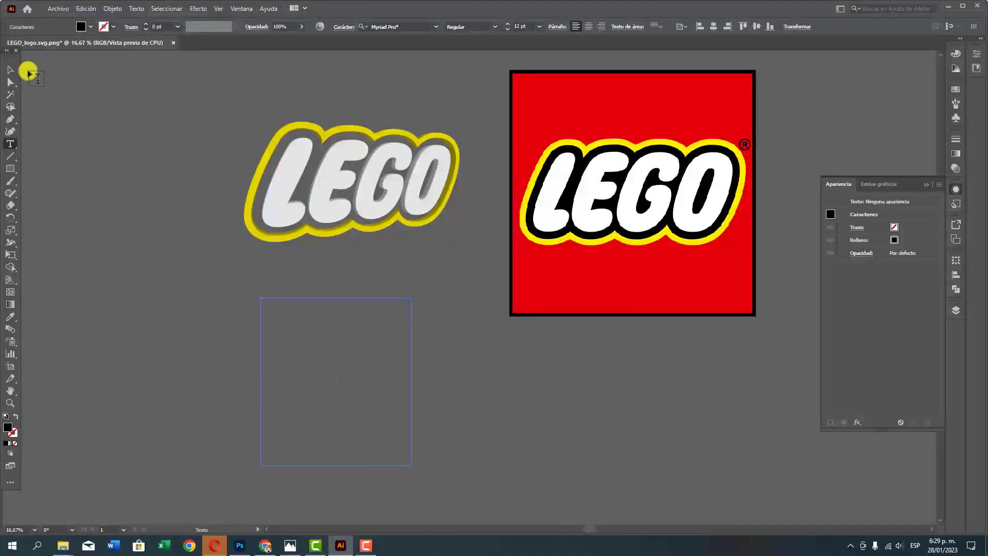
click(10, 69)
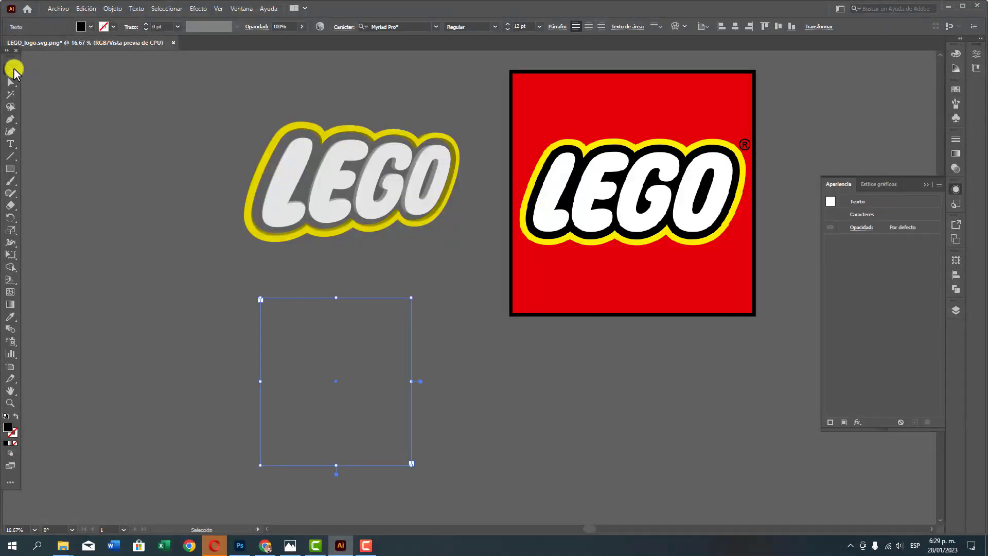
double_click(422, 382)
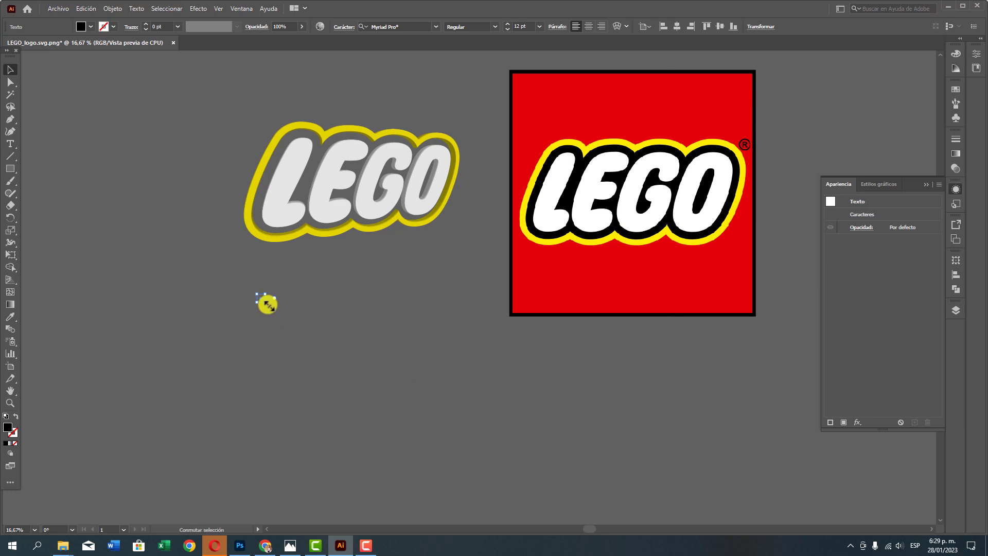
drag(266, 304, 579, 509)
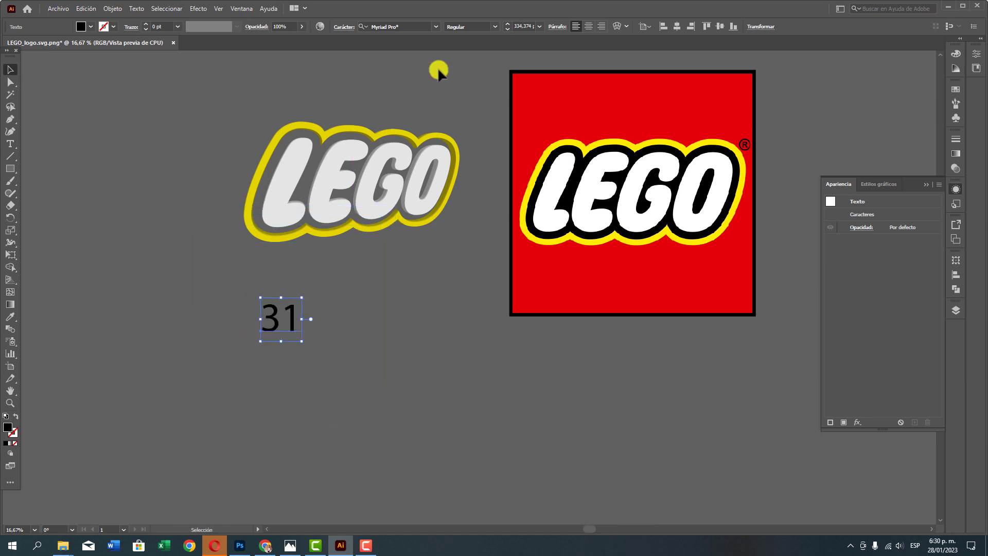
Set the 31 to Berlin Sans FB Demi Bold, enlarge it further, and fill it #960909.
click(433, 26)
click(409, 76)
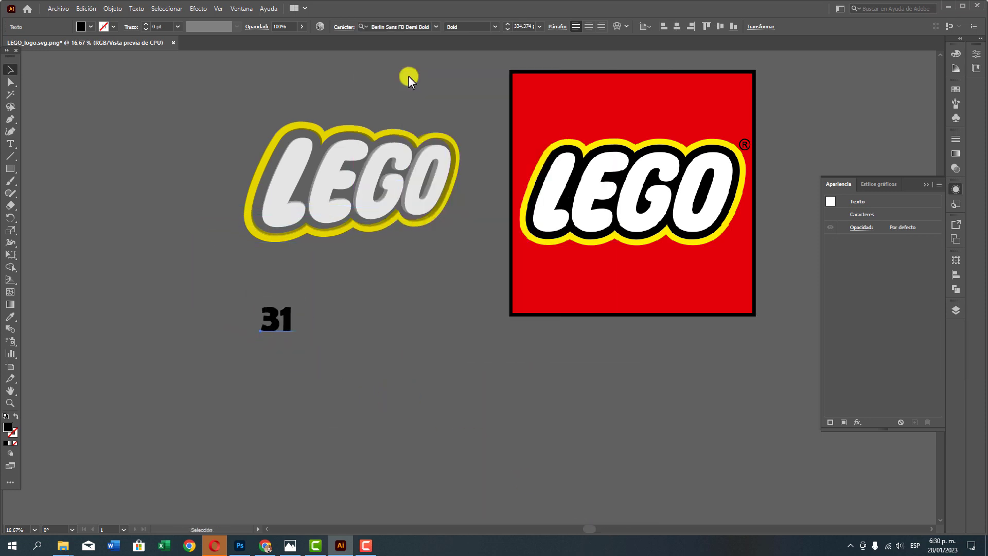
click(278, 319)
drag(295, 339, 448, 452)
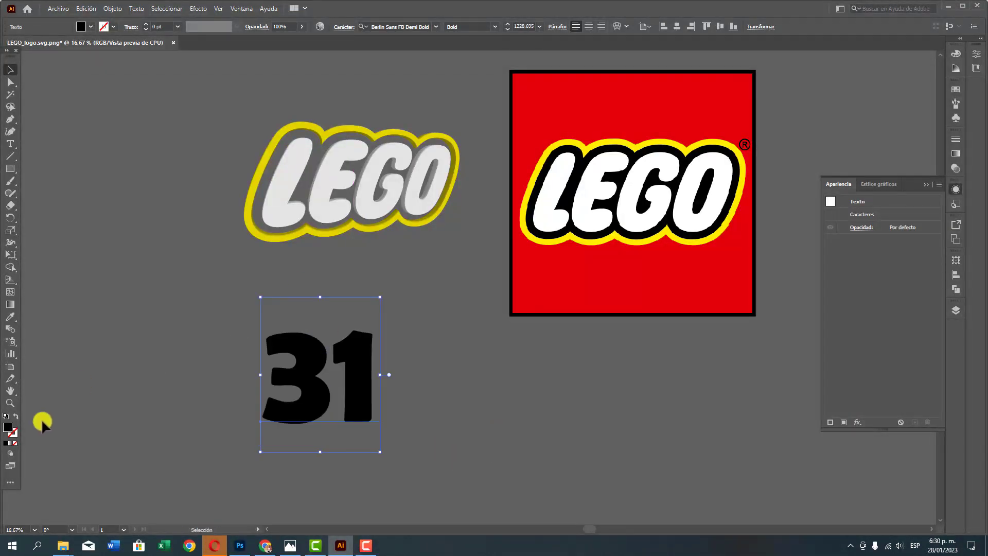
double_click(8, 428)
click(275, 337)
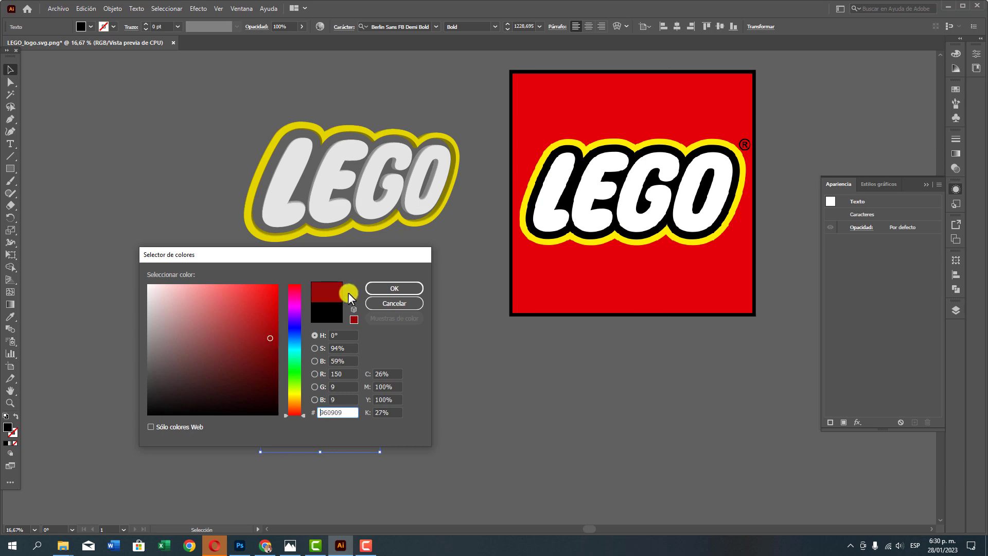
click(394, 288)
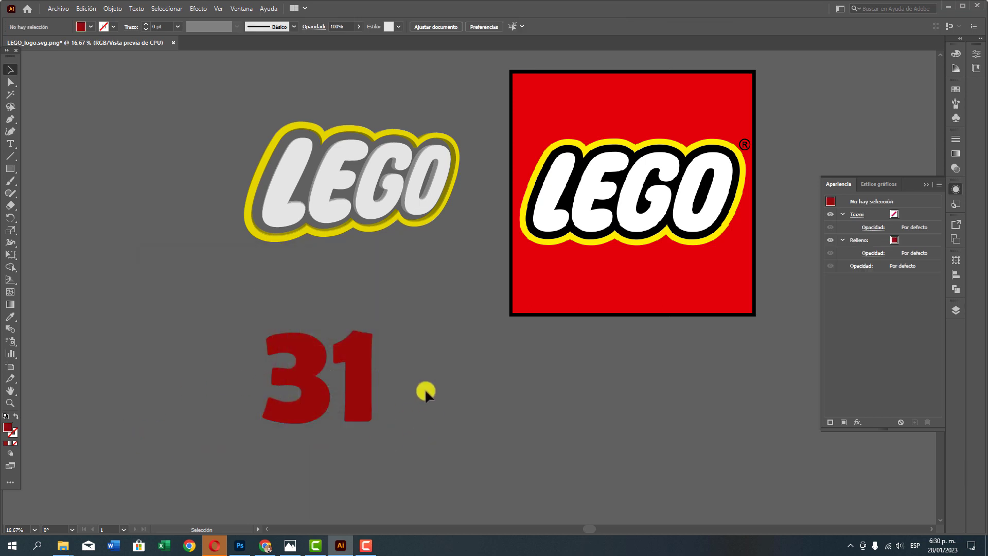
Convert the 31 text to outlines and reselect it.
right_click(316, 392)
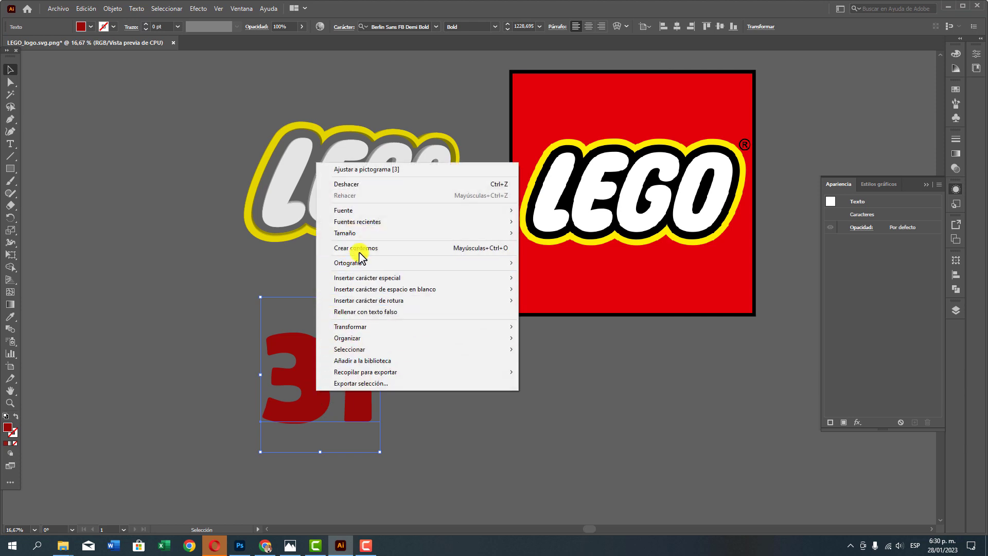
click(361, 248)
click(443, 394)
click(330, 395)
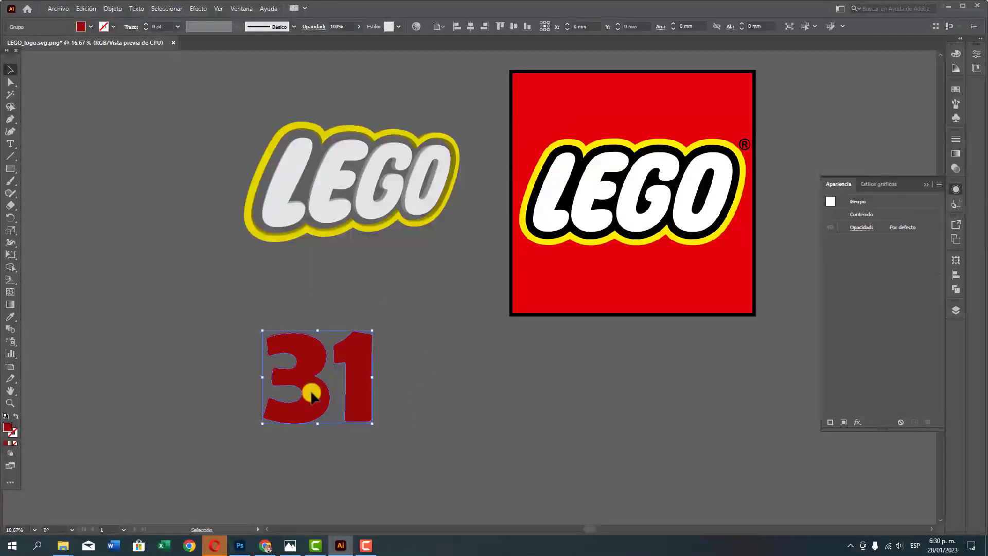
Apply 3D Extrude & Bevel to the 31 with 50 pt depth and 75° perspective.
click(198, 8)
mouse_move(232, 67)
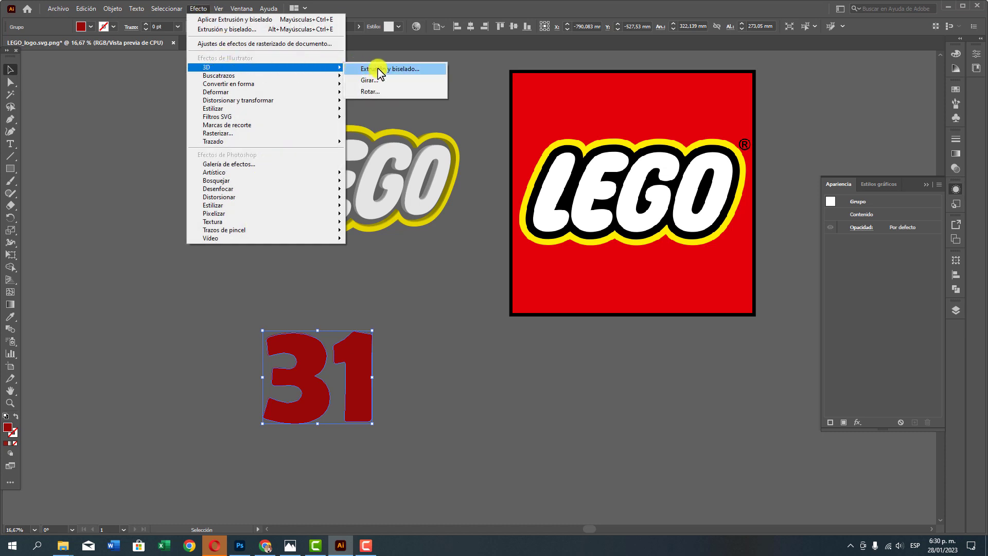
click(379, 69)
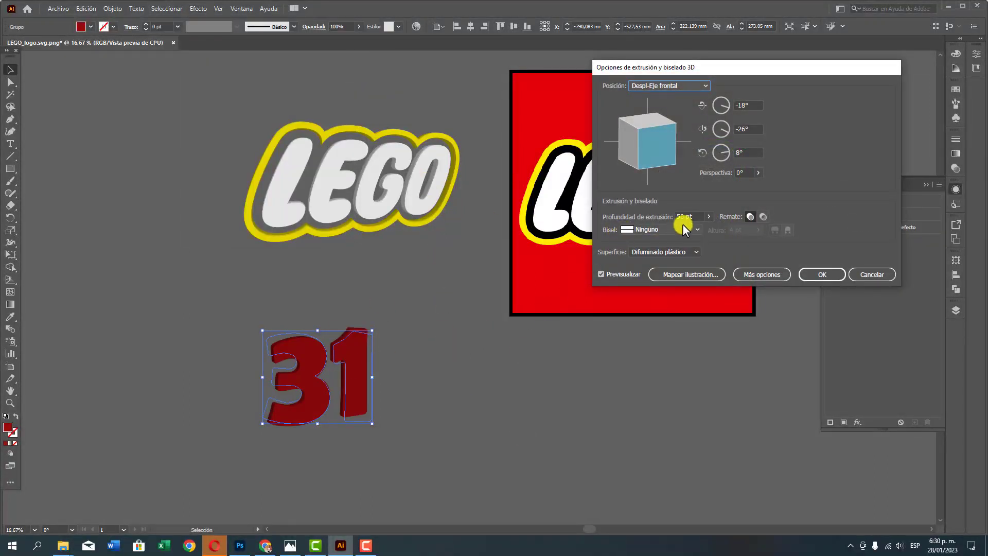
click(698, 217)
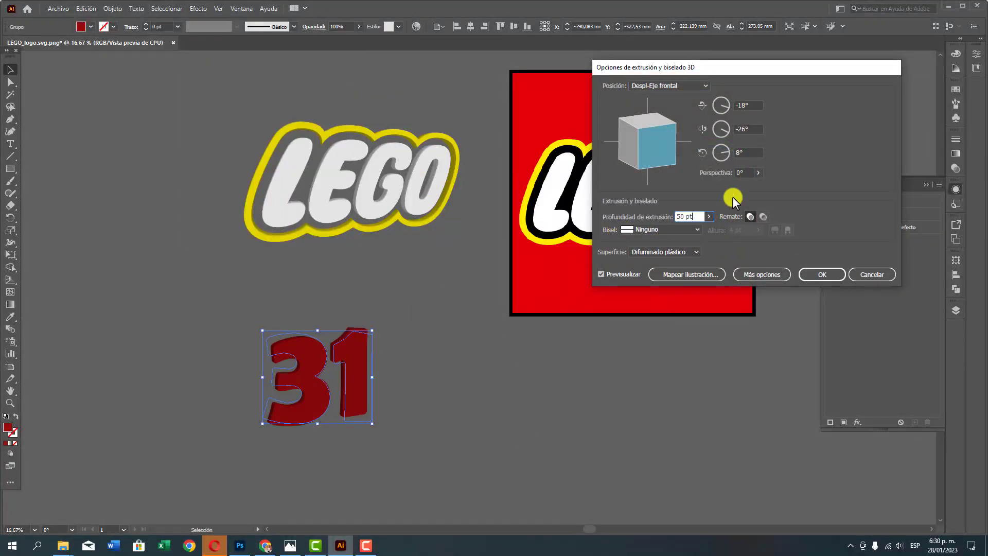
click(760, 173)
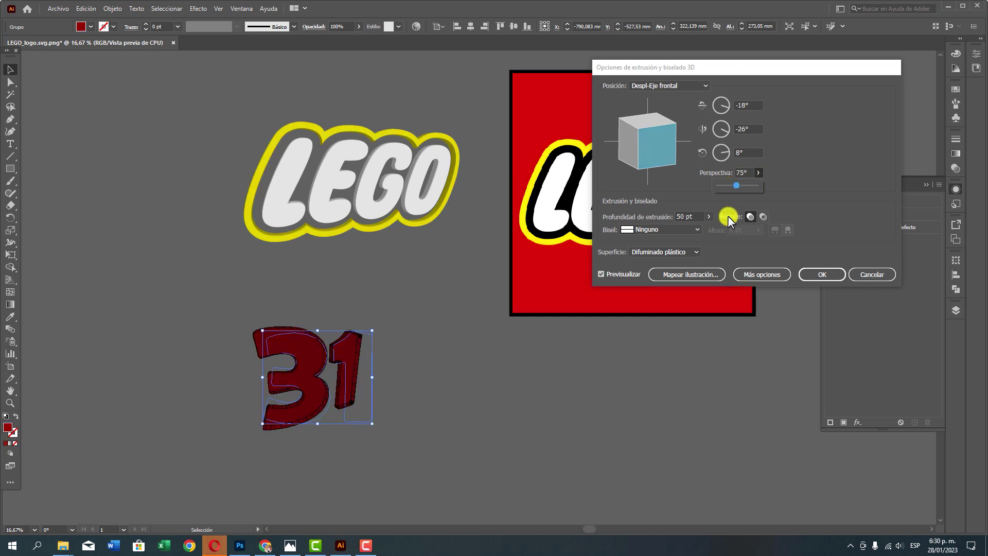
click(822, 274)
click(604, 377)
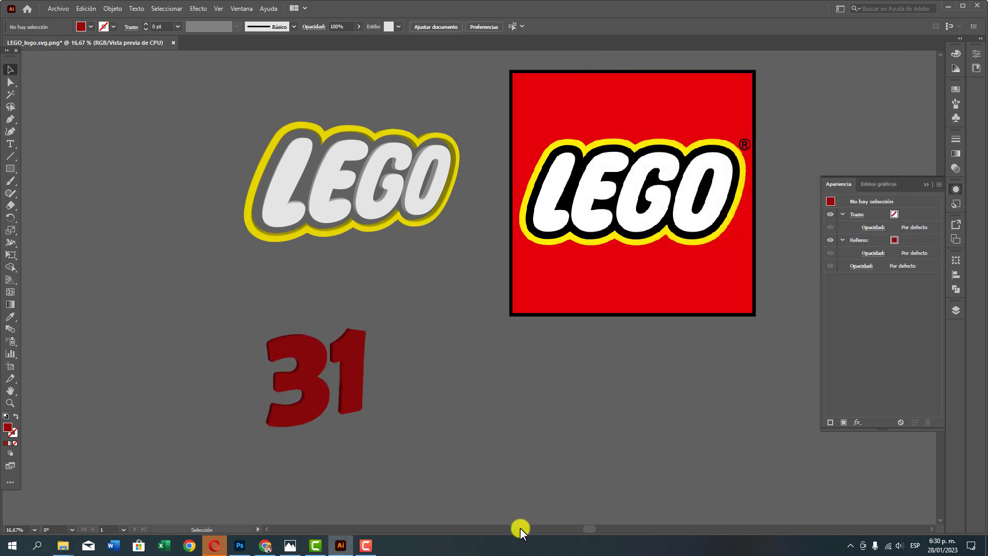